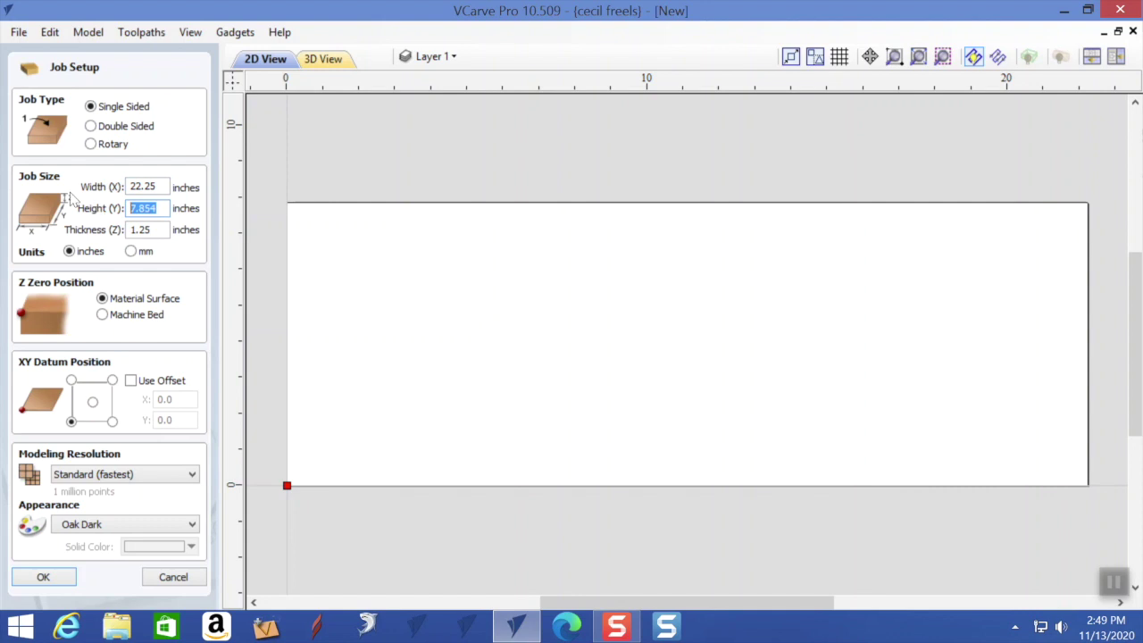
Set the job height to 36 inches and the material thickness to 1.5 inches, and accept the job setup.
text(36)
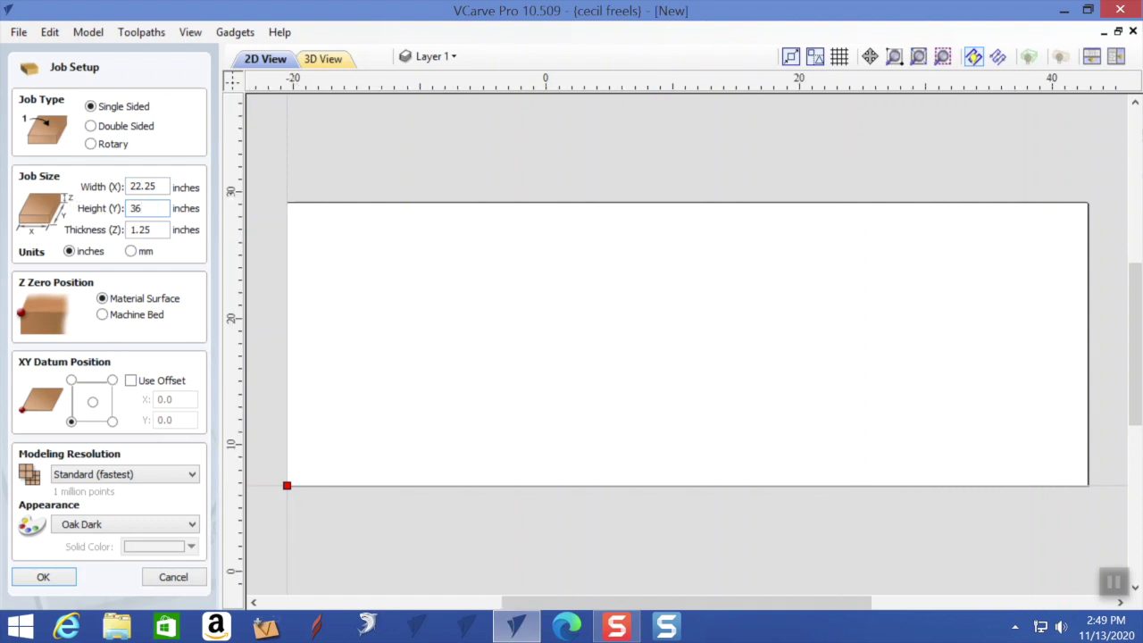
double_click(151, 229)
text(1.)
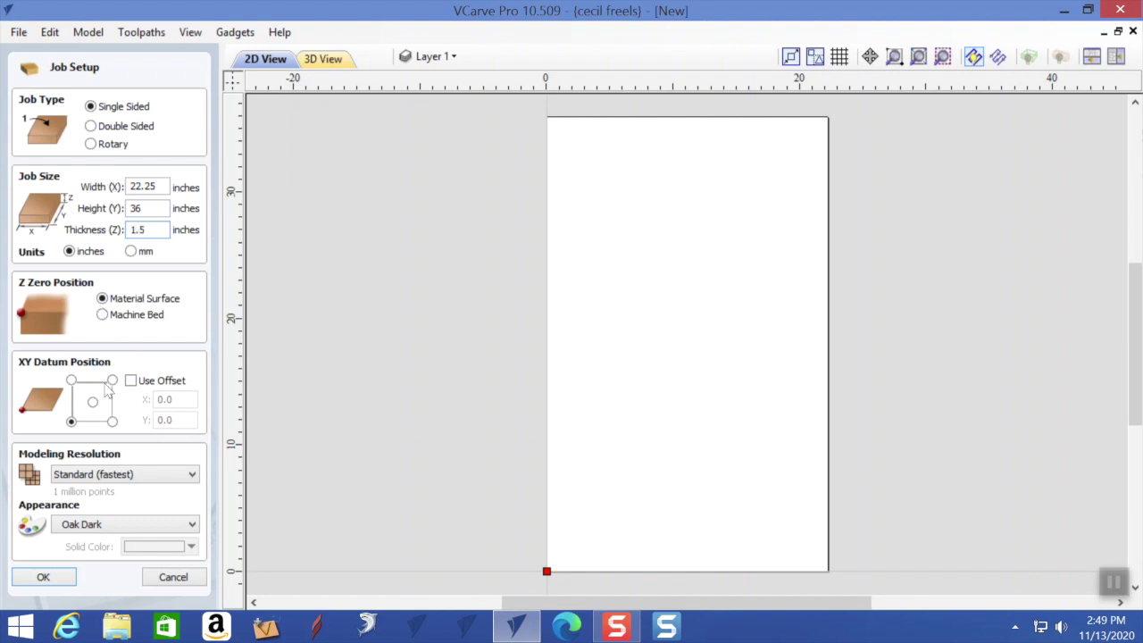
click(44, 577)
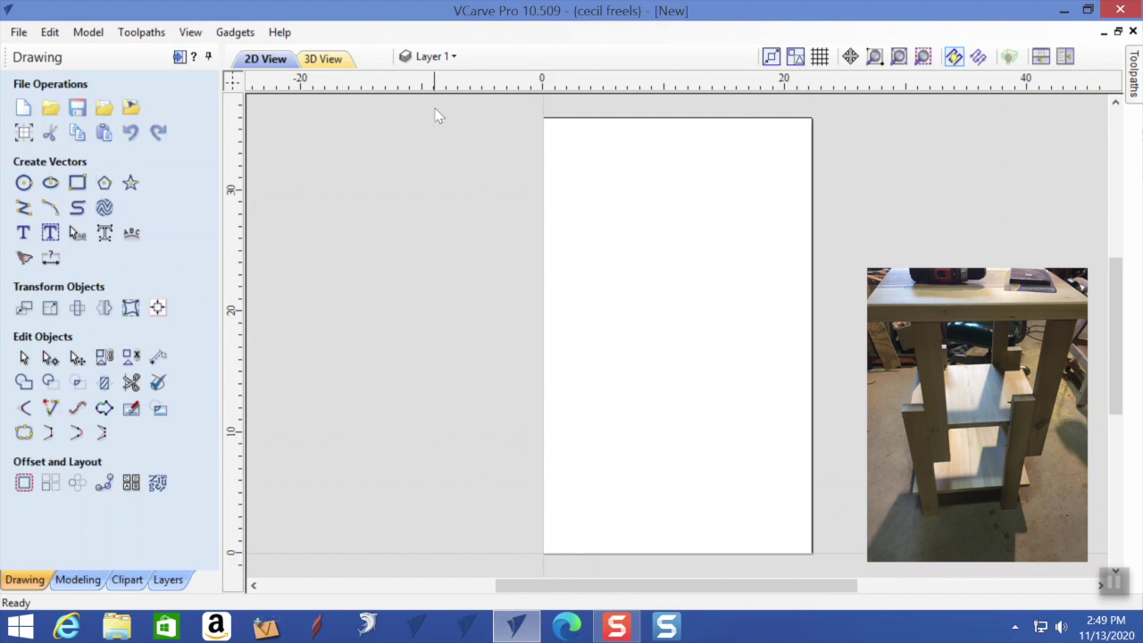
Place a horizontal guide at Y 5 inches across the job and open its properties.
drag(460, 90, 414, 492)
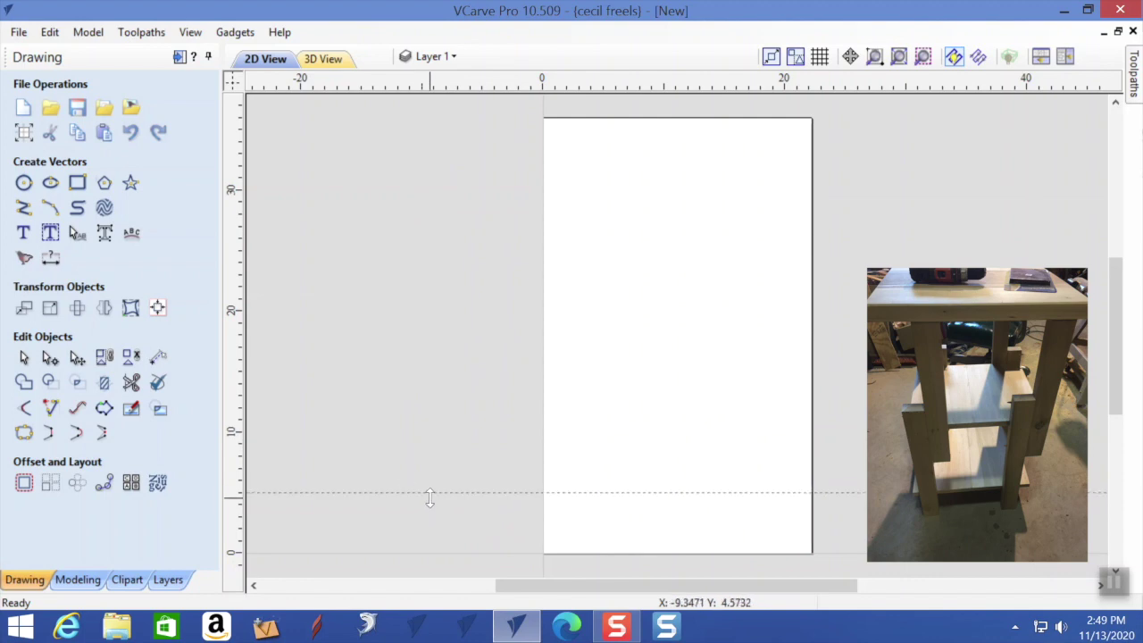
double_click(434, 493)
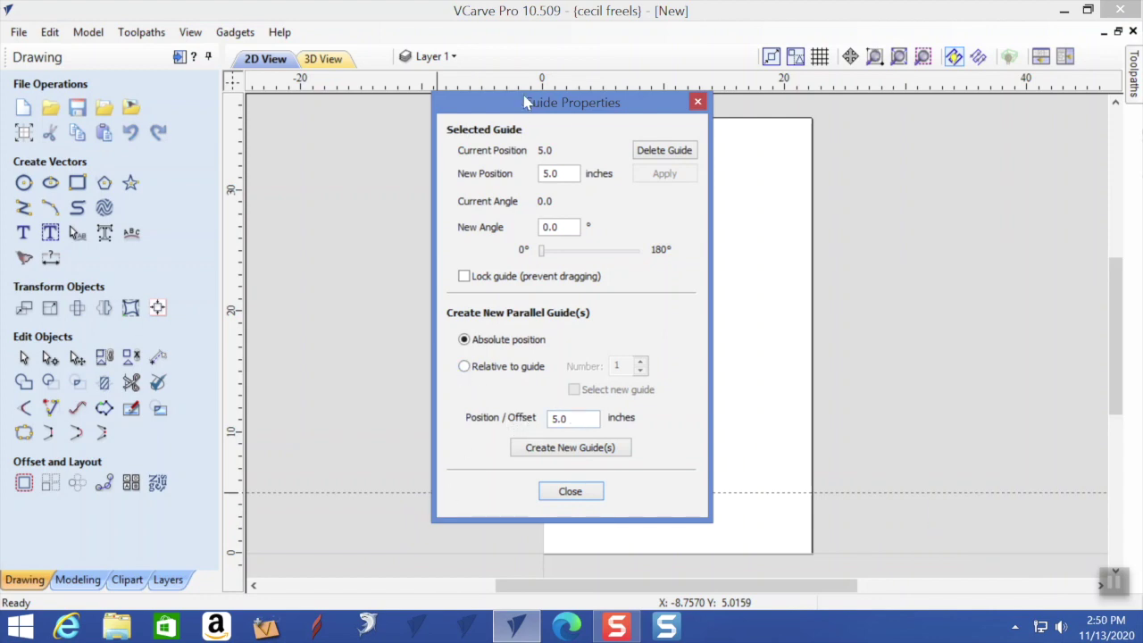
drag(515, 103, 428, 105)
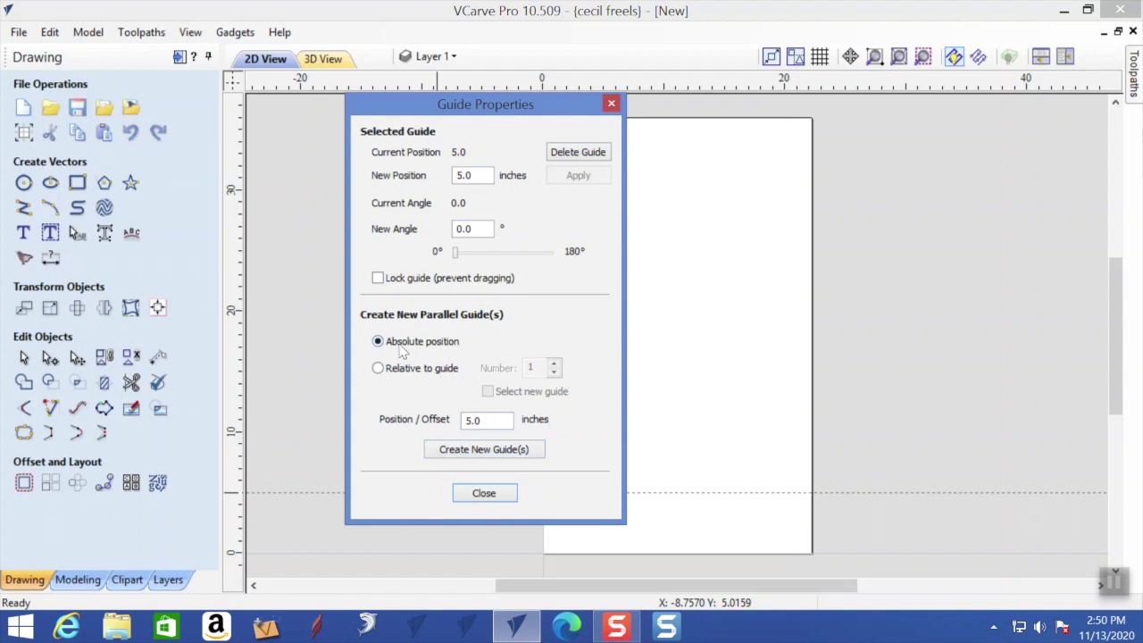
Add a parallel guide at an absolute position of 1 inch.
drag(497, 420, 456, 420)
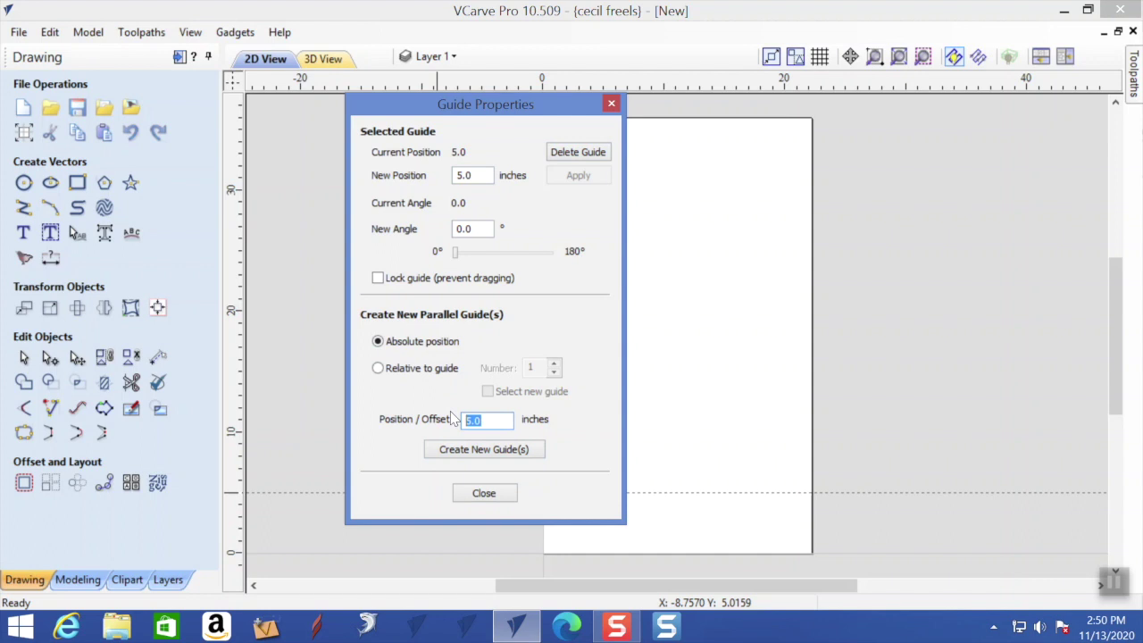
text(1)
click(470, 450)
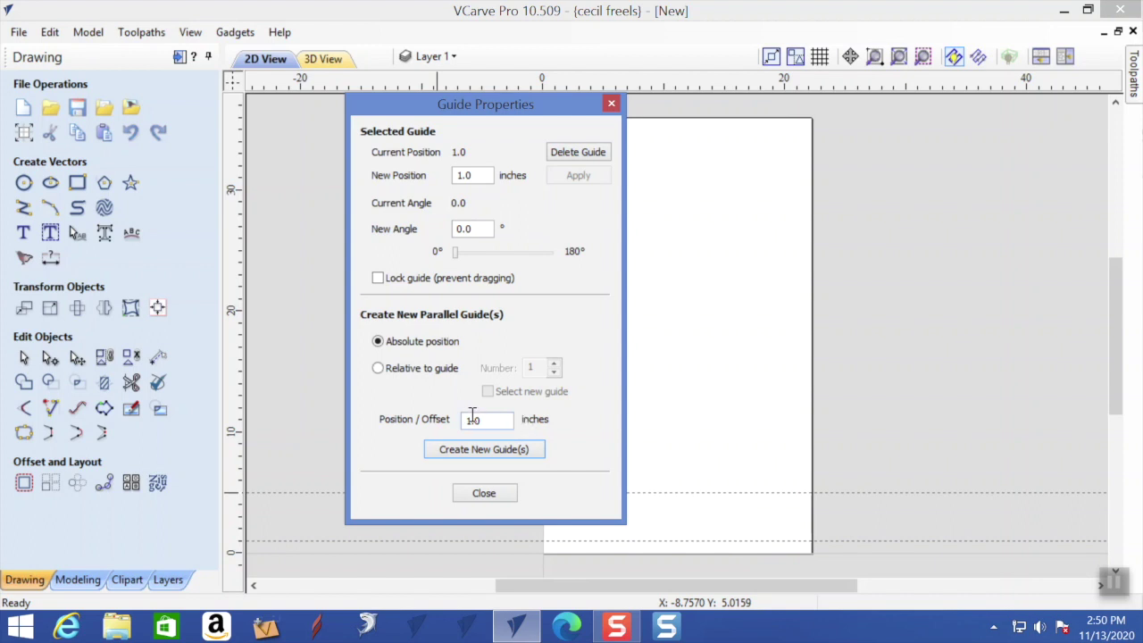
click(496, 491)
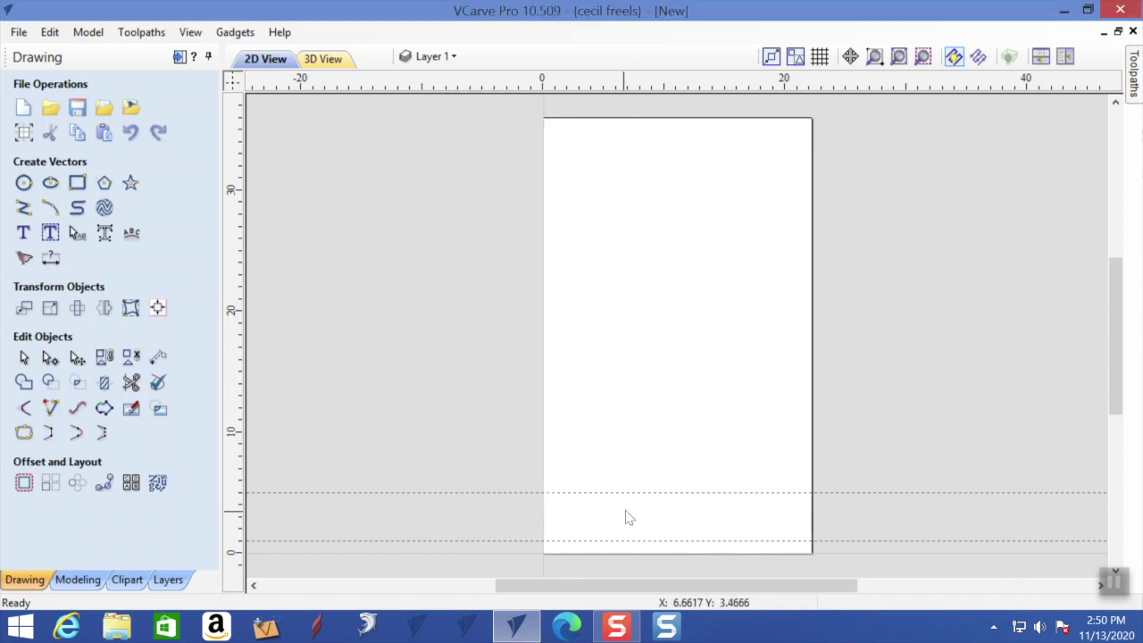
Add another parallel guide at an absolute position of 14.5 inches, based on the 5-inch guide.
double_click(612, 491)
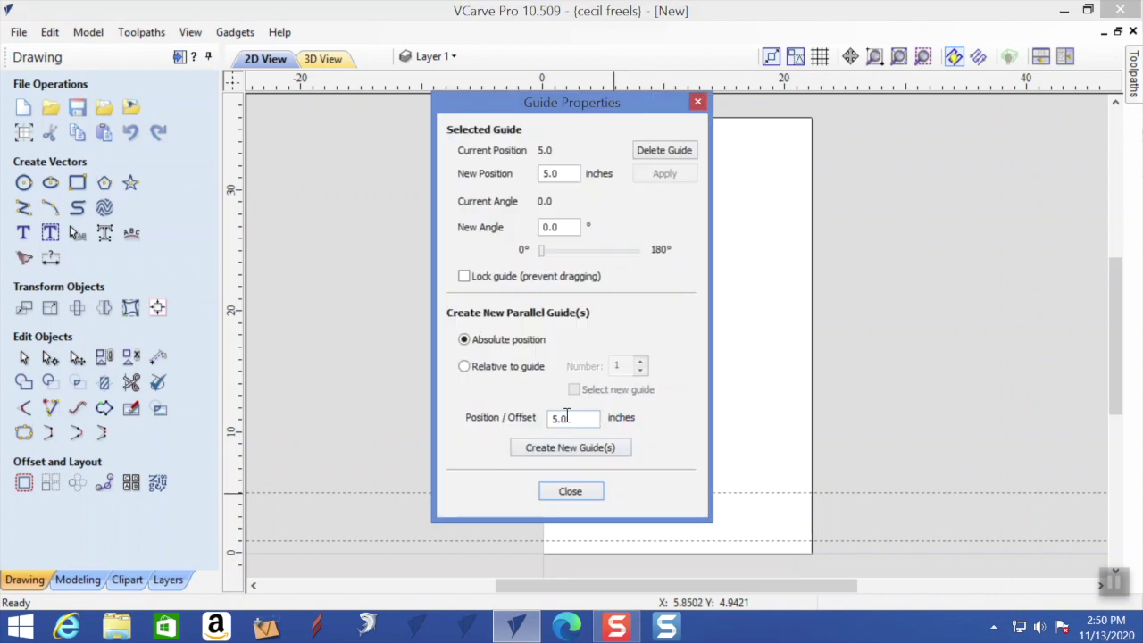
drag(585, 418, 524, 420)
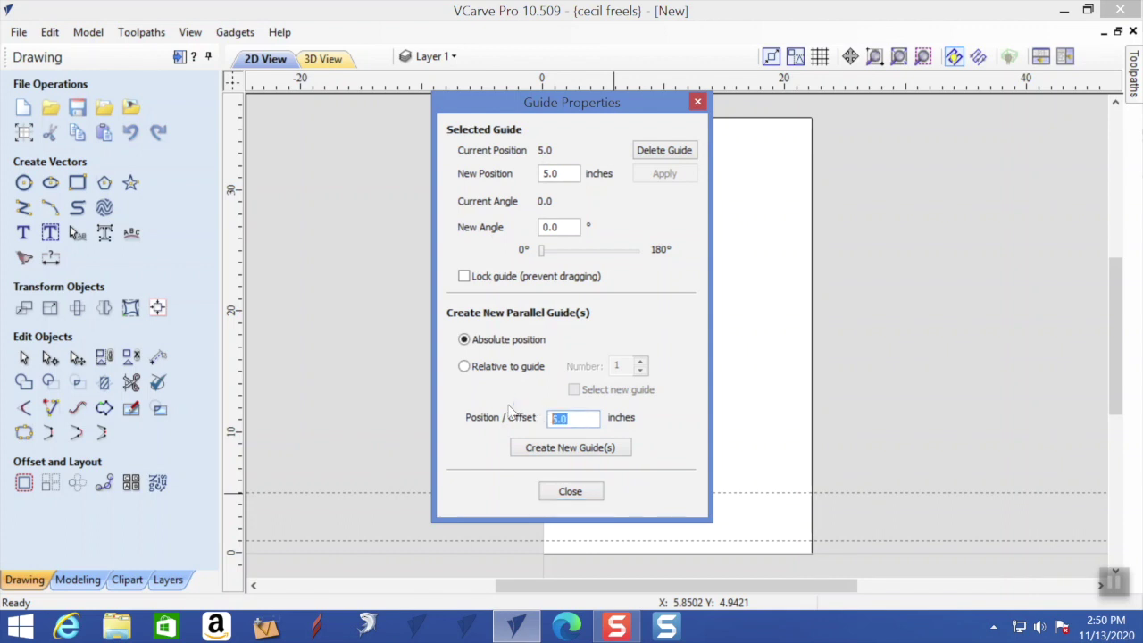
text(14.5)
click(541, 447)
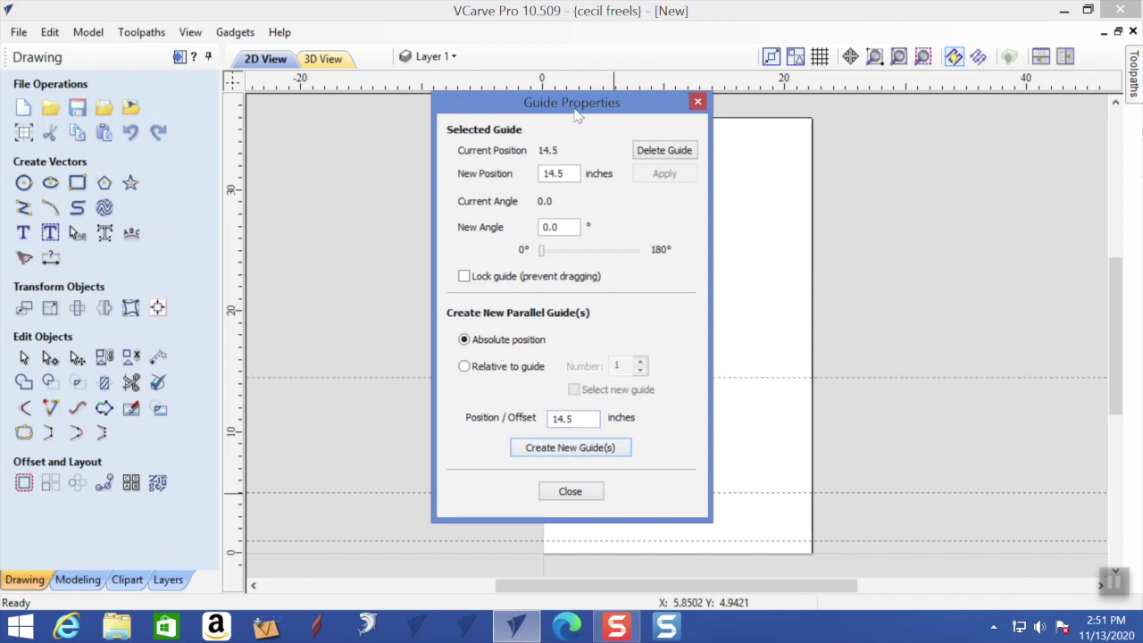
drag(637, 104, 475, 99)
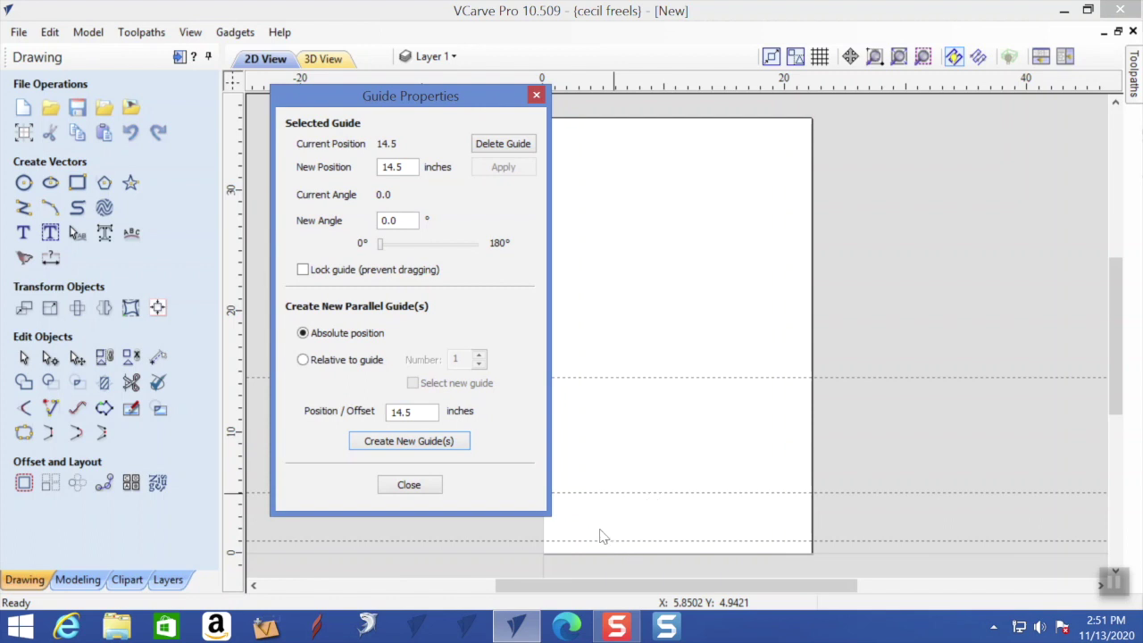
click(406, 486)
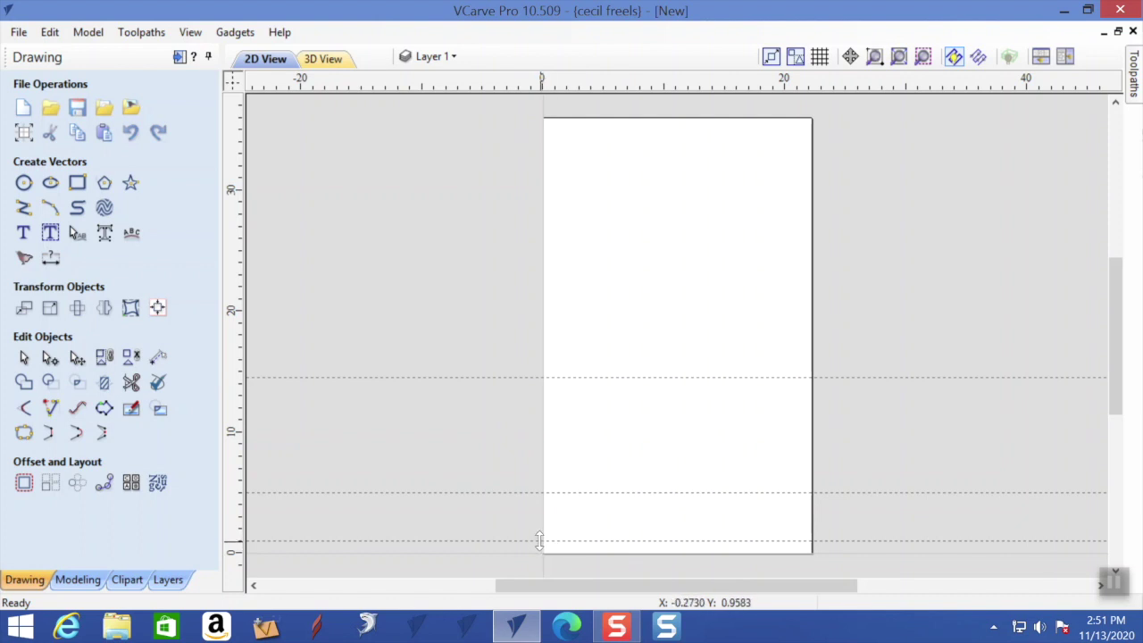
Move the 1-inch guide up to about 5.9 inches, and delete both it and the 14.5-inch guide.
drag(541, 540, 543, 481)
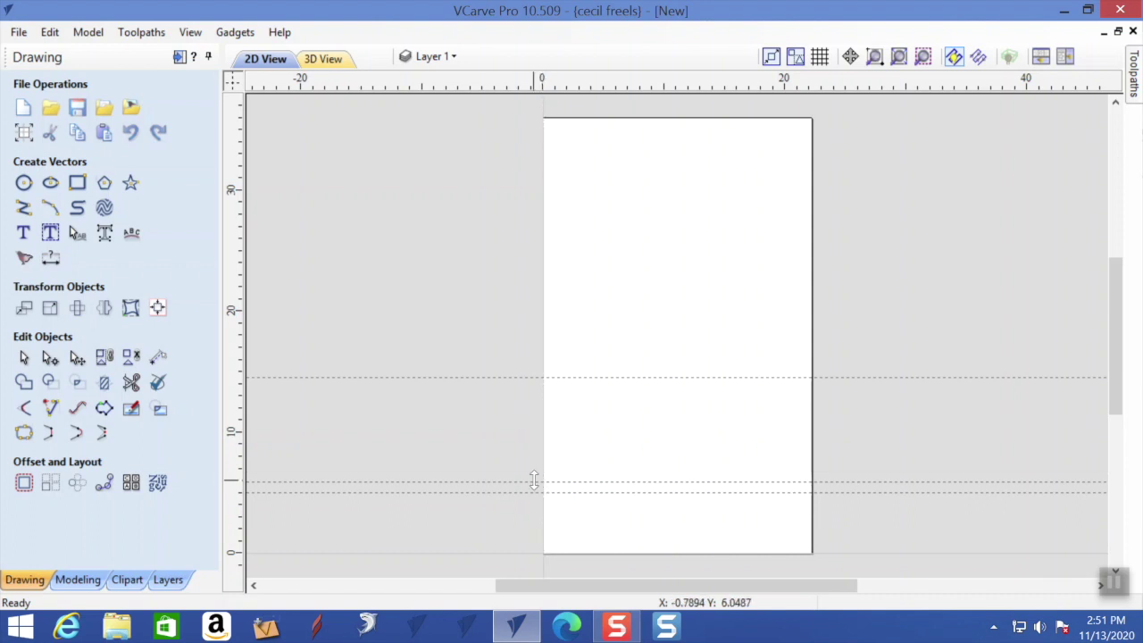
double_click(532, 482)
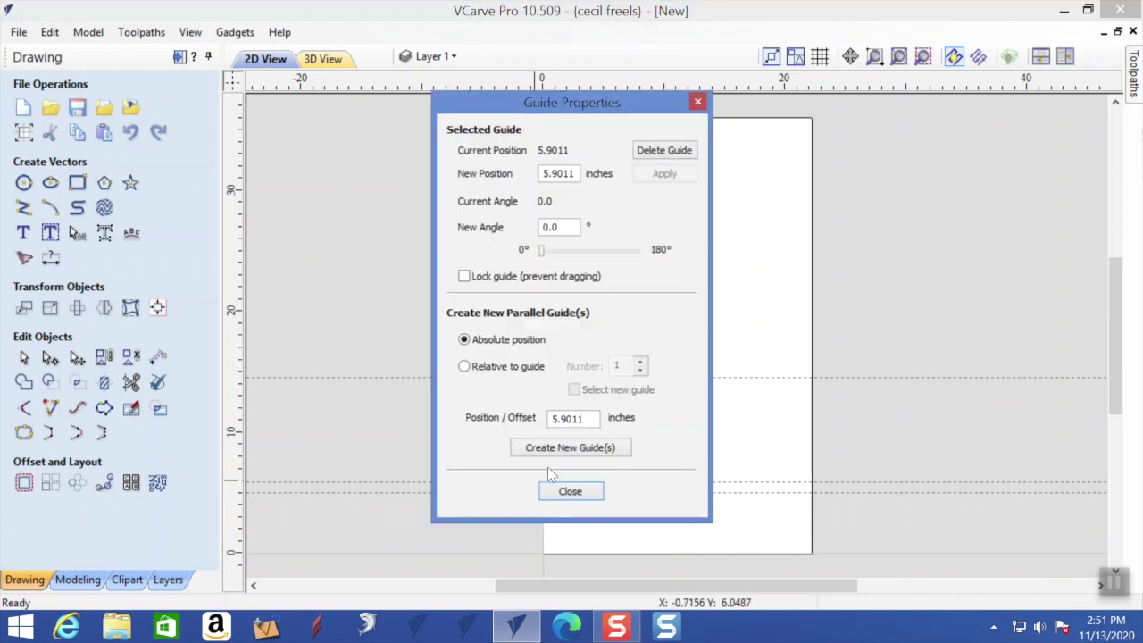
click(668, 152)
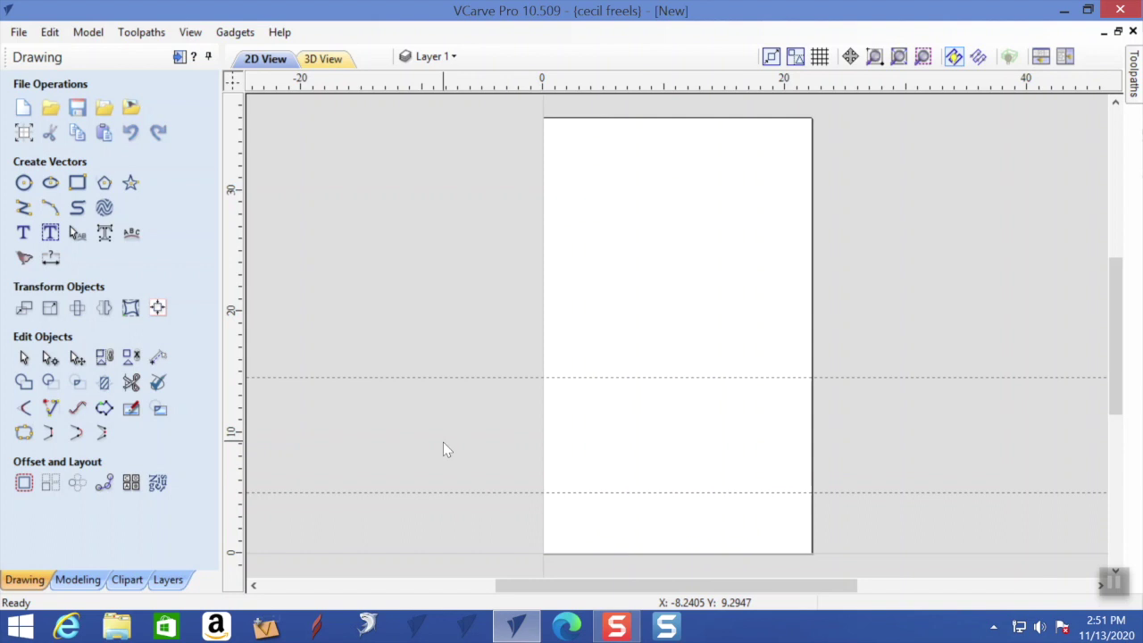
double_click(480, 379)
click(664, 150)
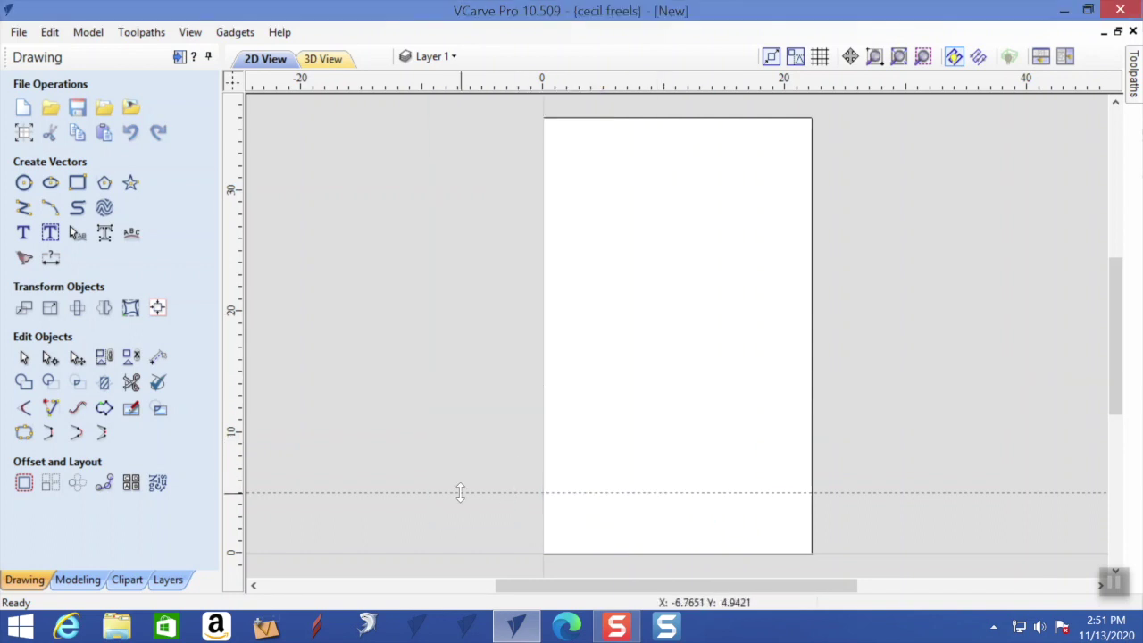
Add one parallel guide offset 1 inch relative to the 5-inch guide.
double_click(416, 492)
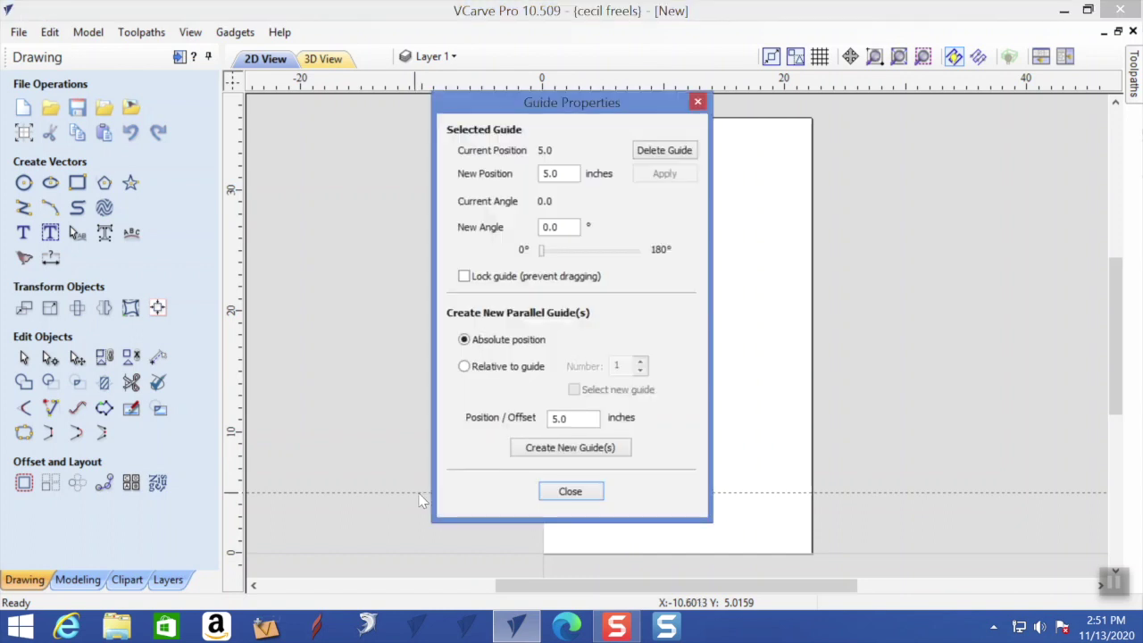
click(464, 367)
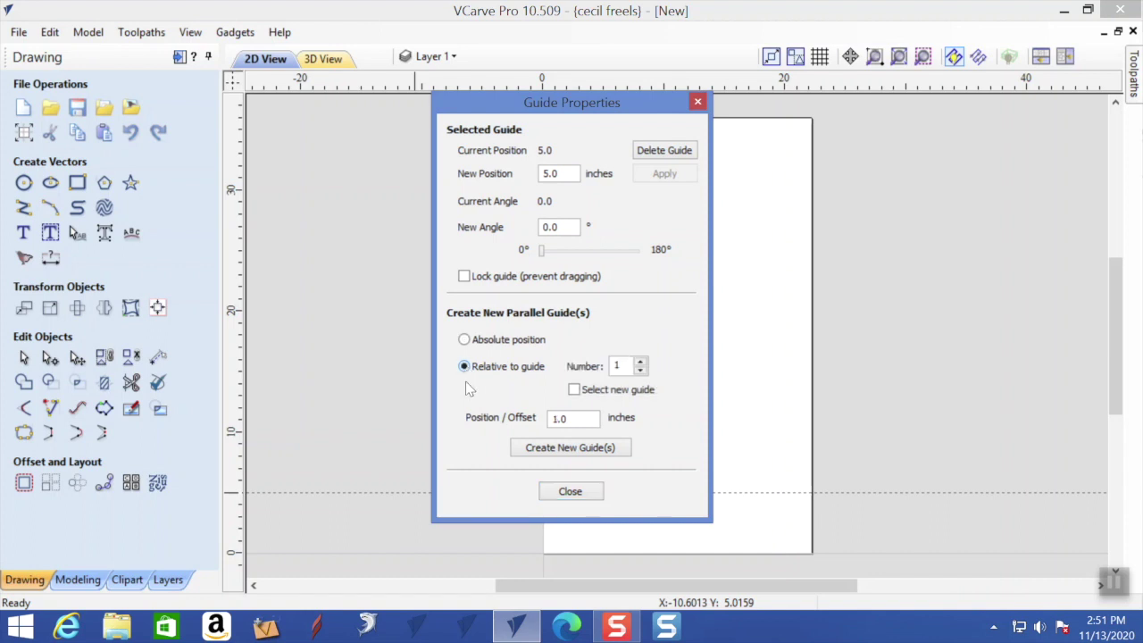
click(564, 448)
drag(639, 111, 507, 106)
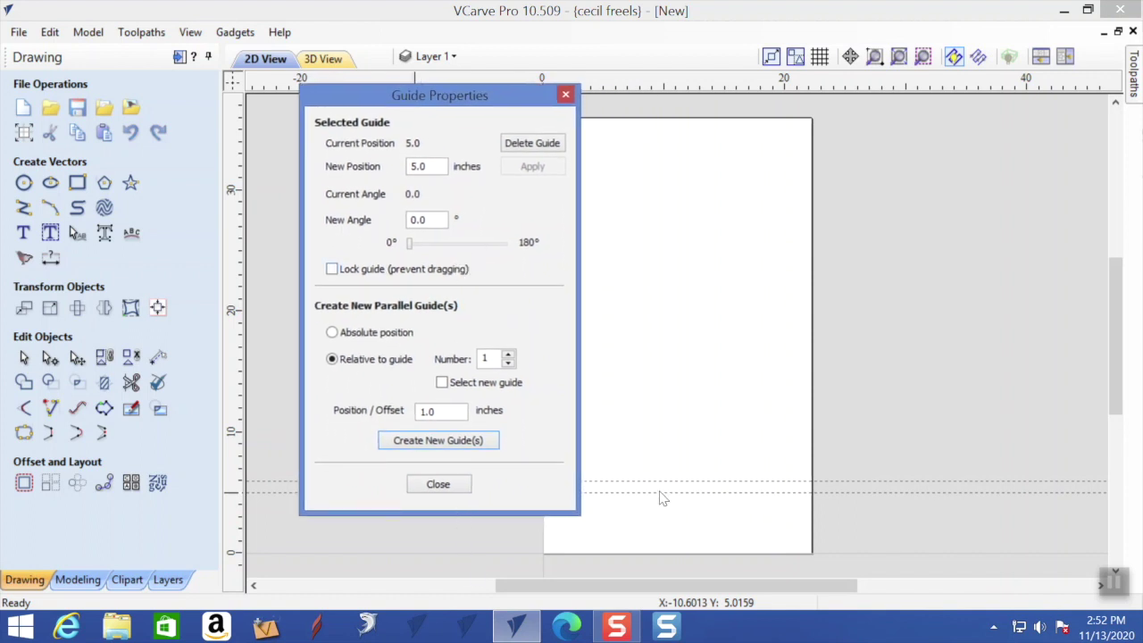
Add two more parallel guides relative to the 5-inch guide, at offsets of 15.5 and 16.5 inches.
drag(452, 410, 411, 408)
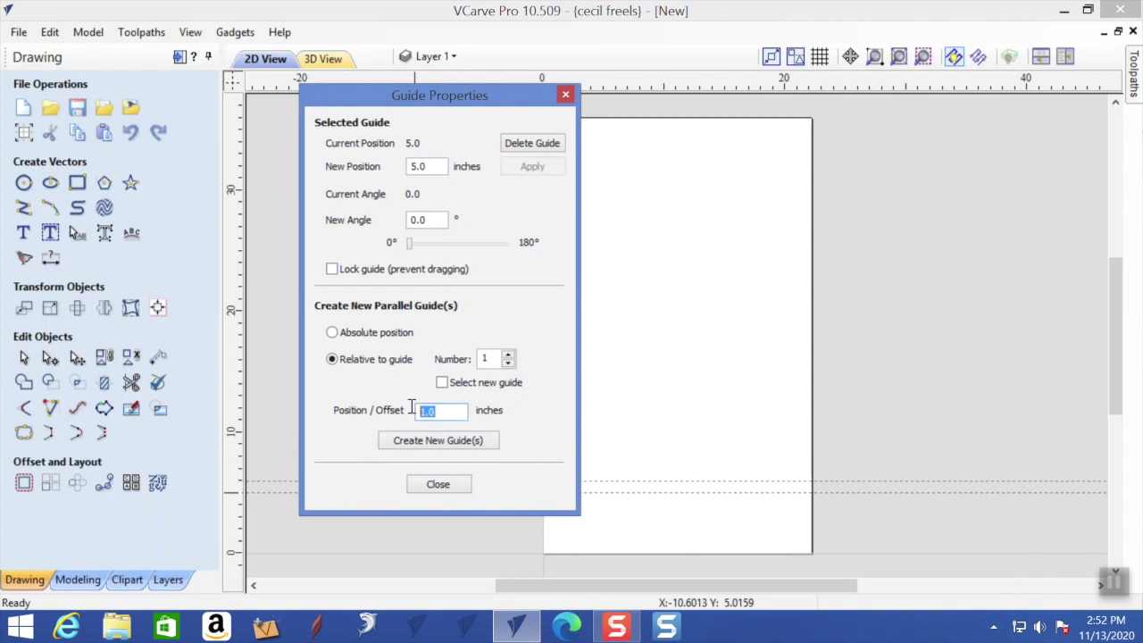
text(15)
click(440, 446)
drag(452, 411, 417, 412)
text(16.5)
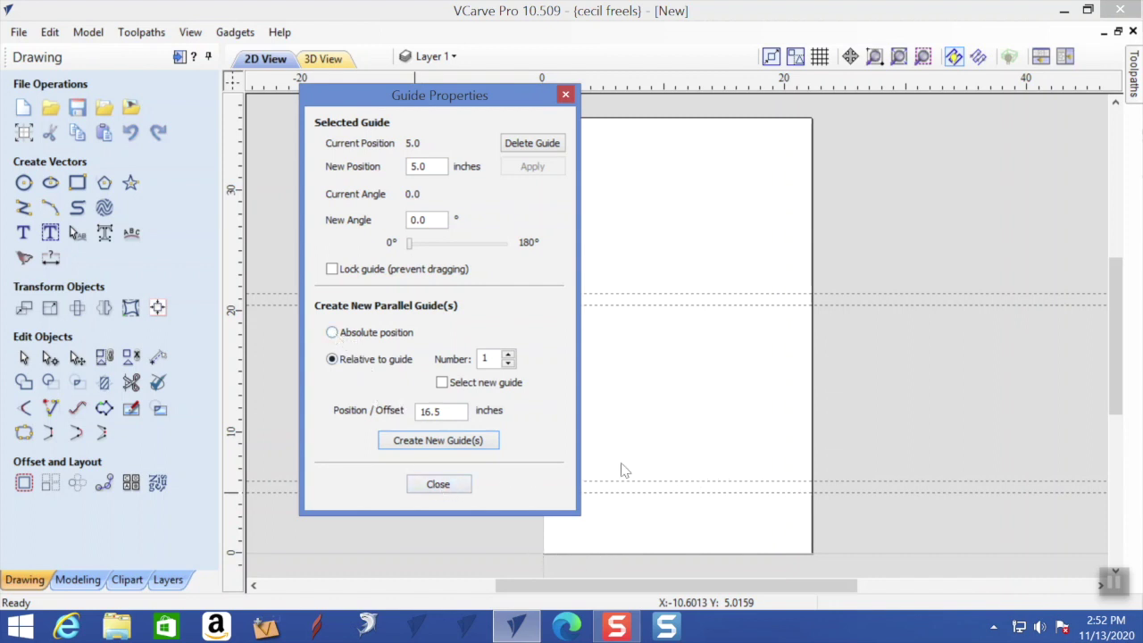
click(436, 485)
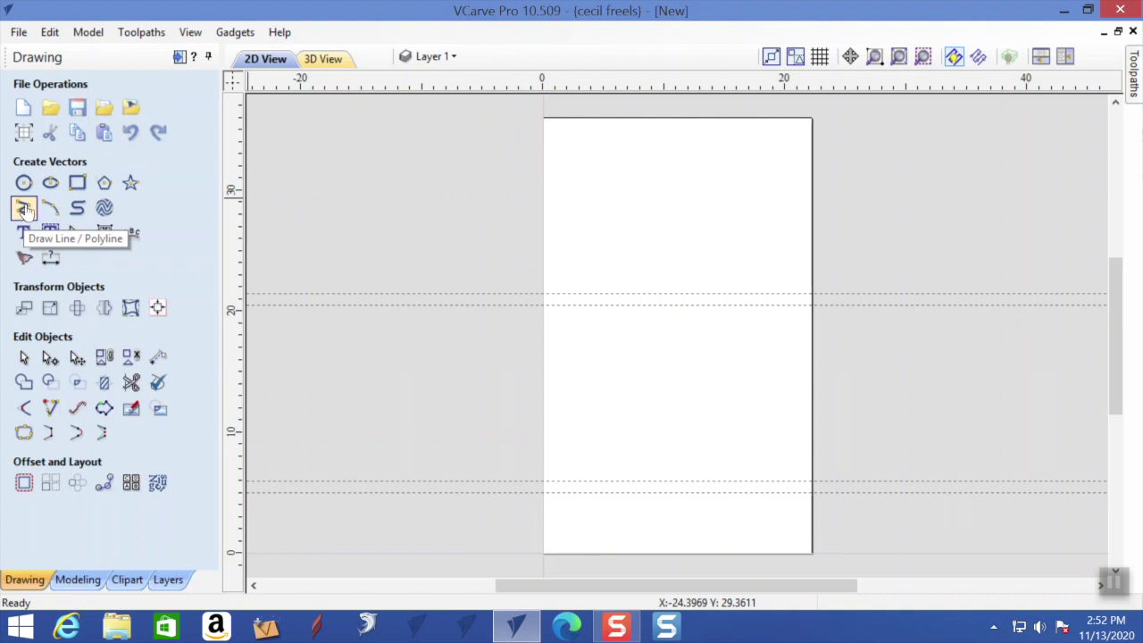
Draw a 2.5 by 2.5 inch square-cornered rectangle with its lower-left corner at X 0, Y 5.
click(77, 185)
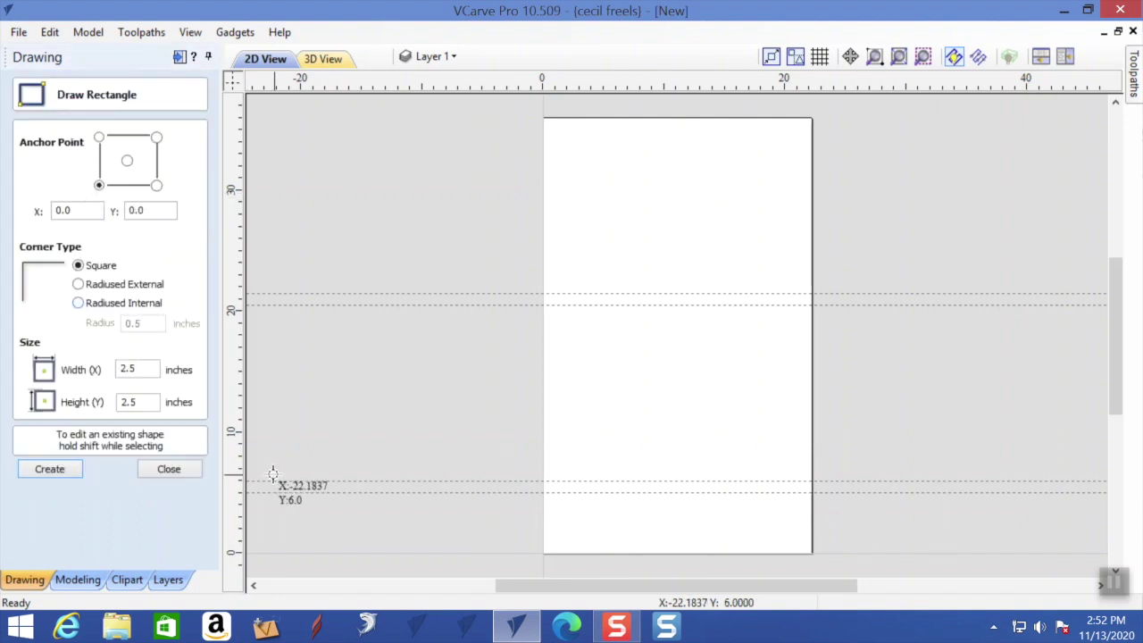
click(544, 490)
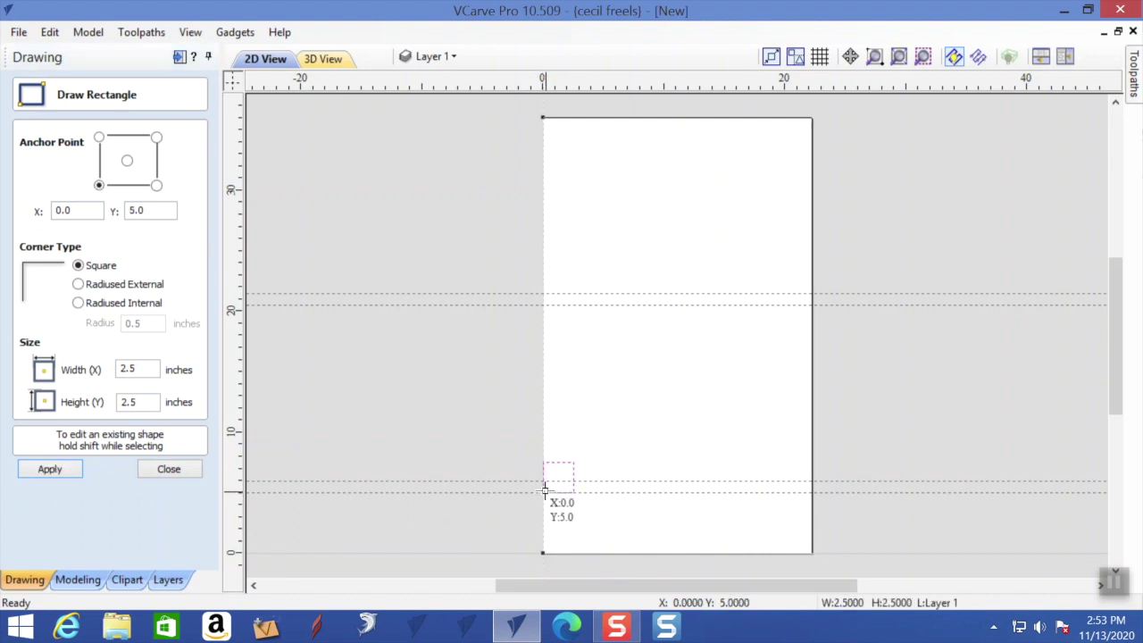
click(163, 470)
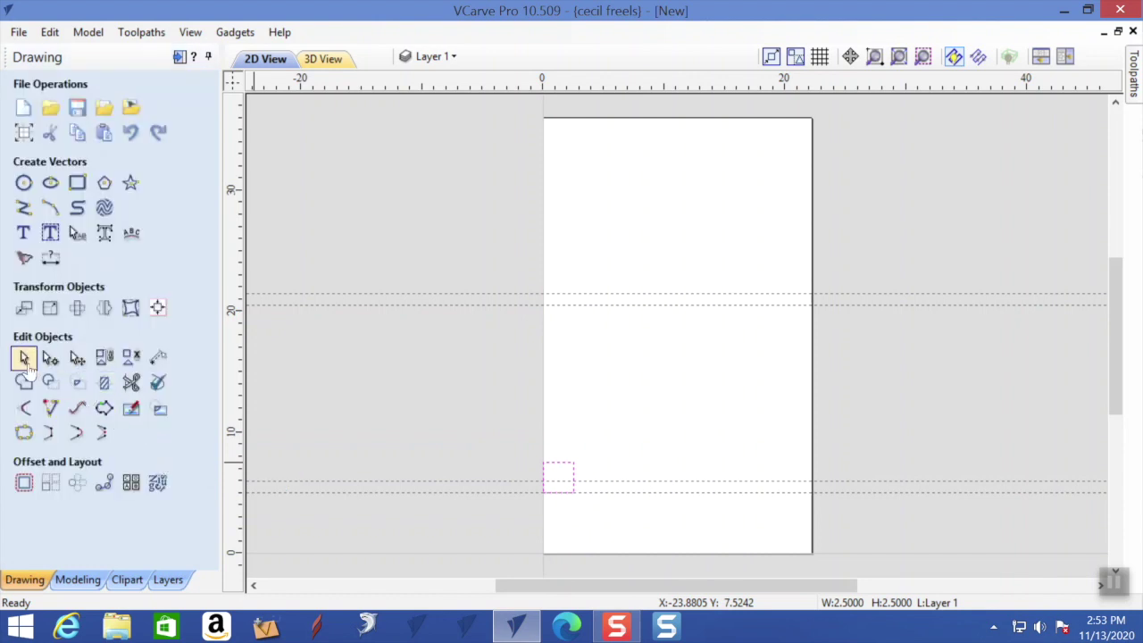
click(625, 491)
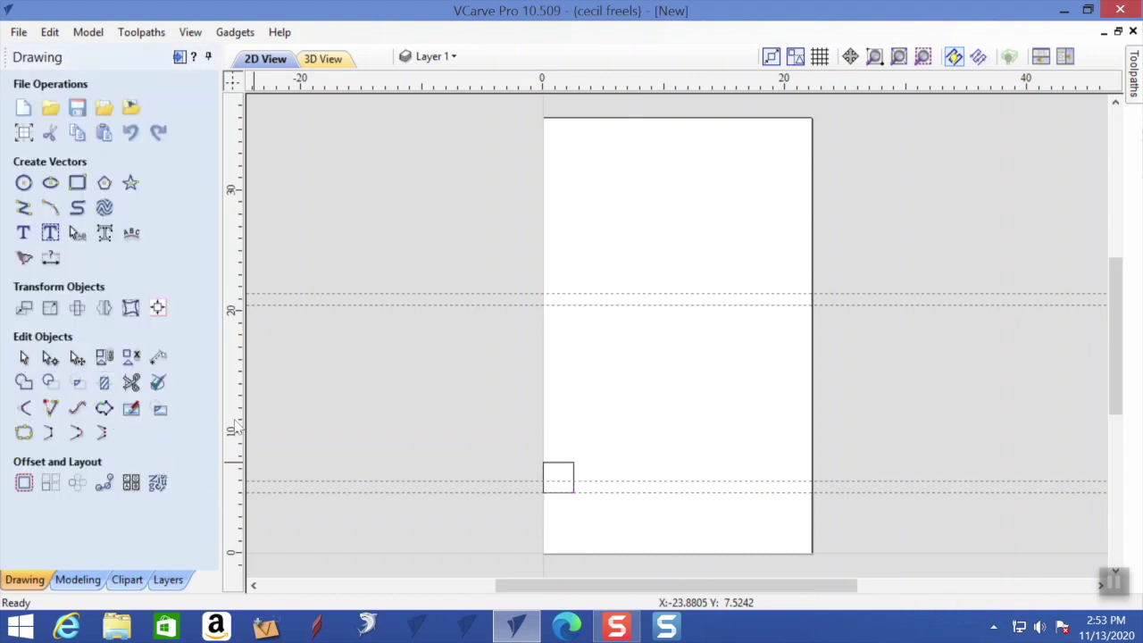
Stretch the rectangle past the job's right edge to about 23.11 inches wide and reduce its height to about 1.25 inches.
click(574, 468)
click(576, 464)
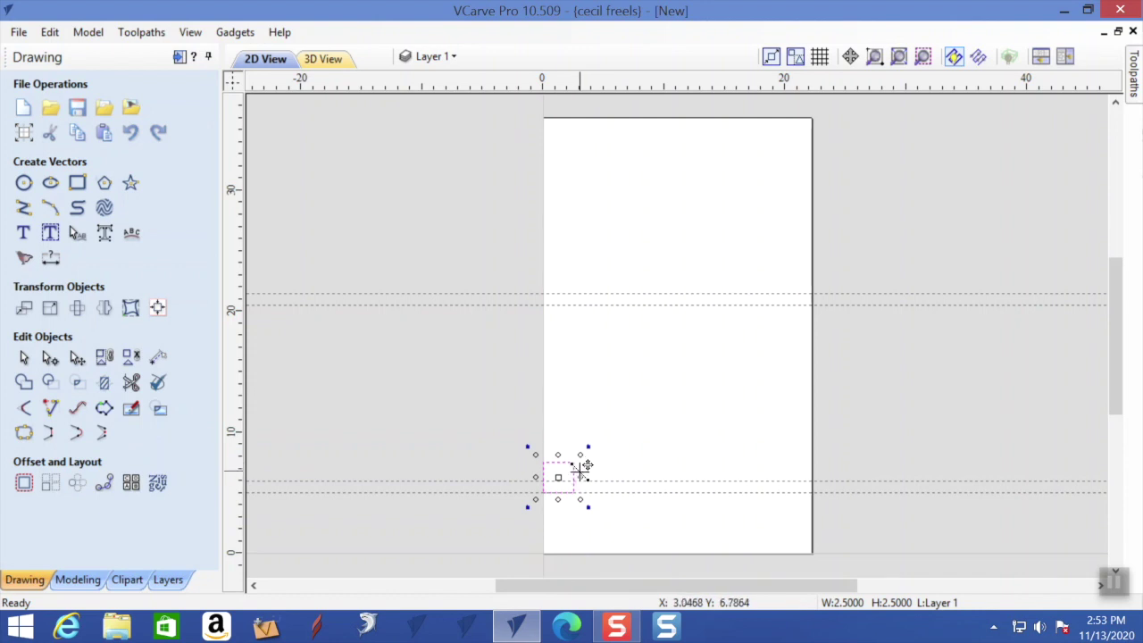
drag(581, 476, 822, 489)
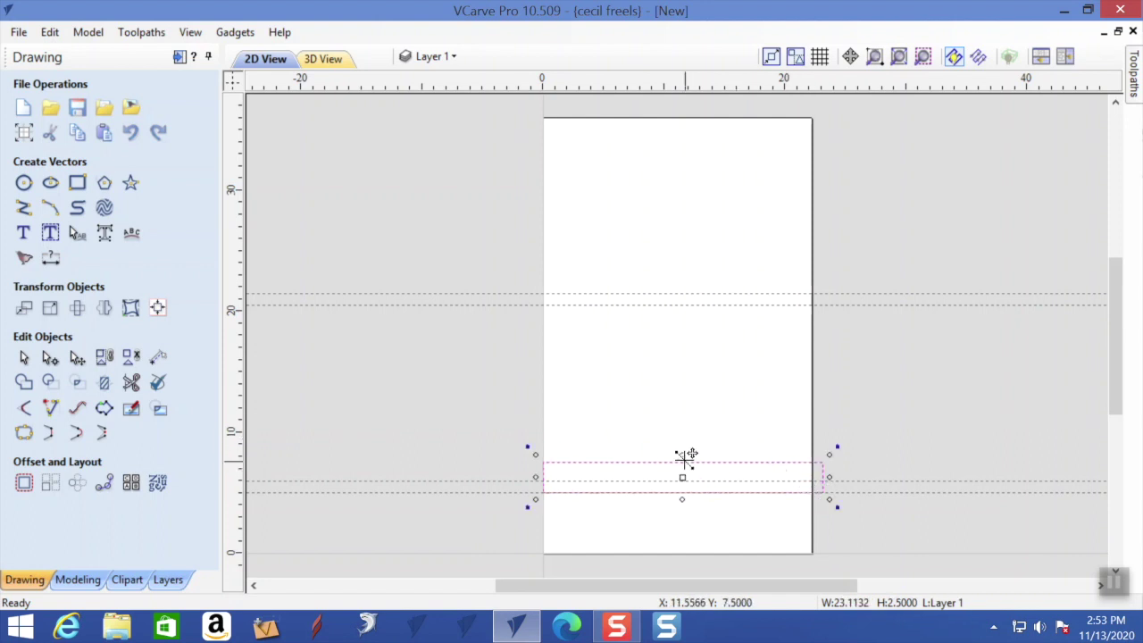
drag(684, 457, 683, 475)
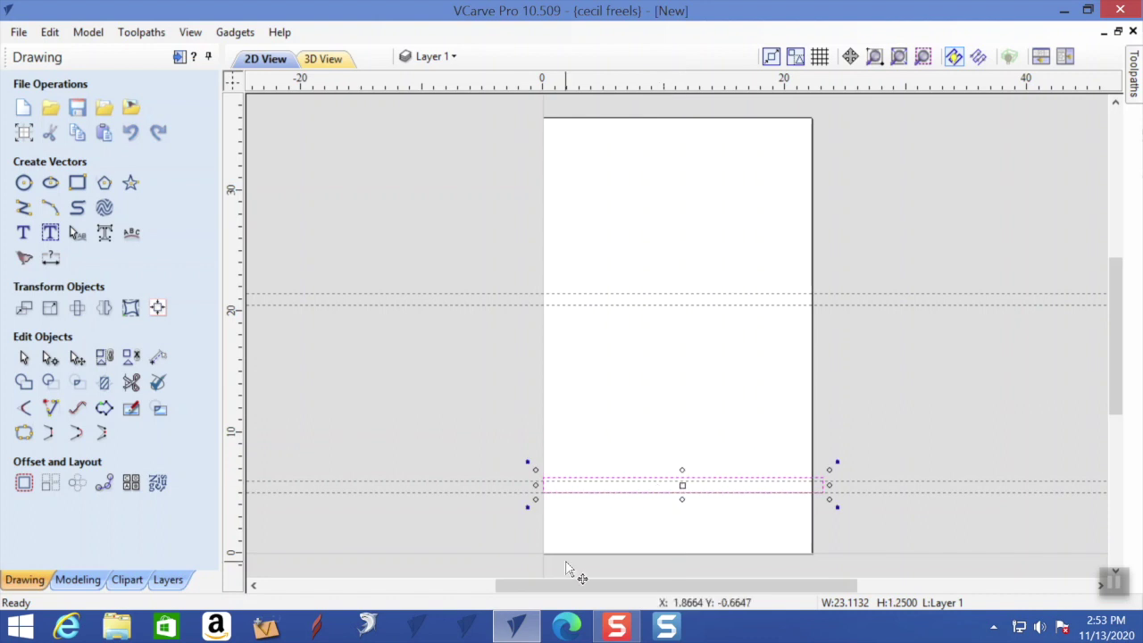
Set the stretched rectangle's height to 1 inch so it fits between the two lower guides.
scroll(616, 485, up, 1)
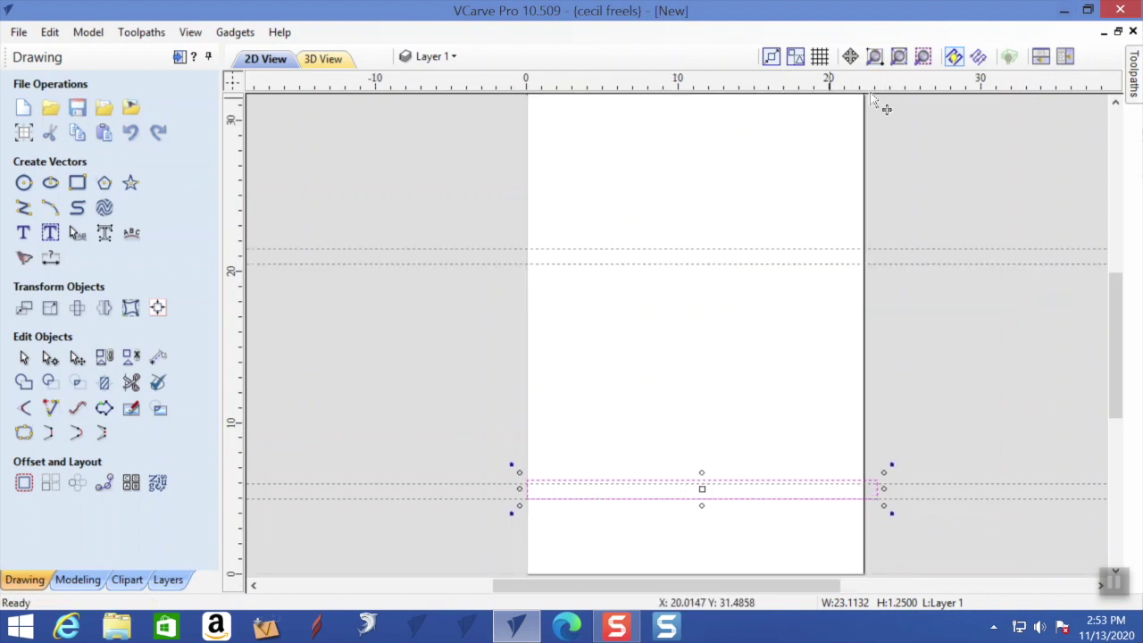
click(875, 61)
drag(449, 438, 989, 550)
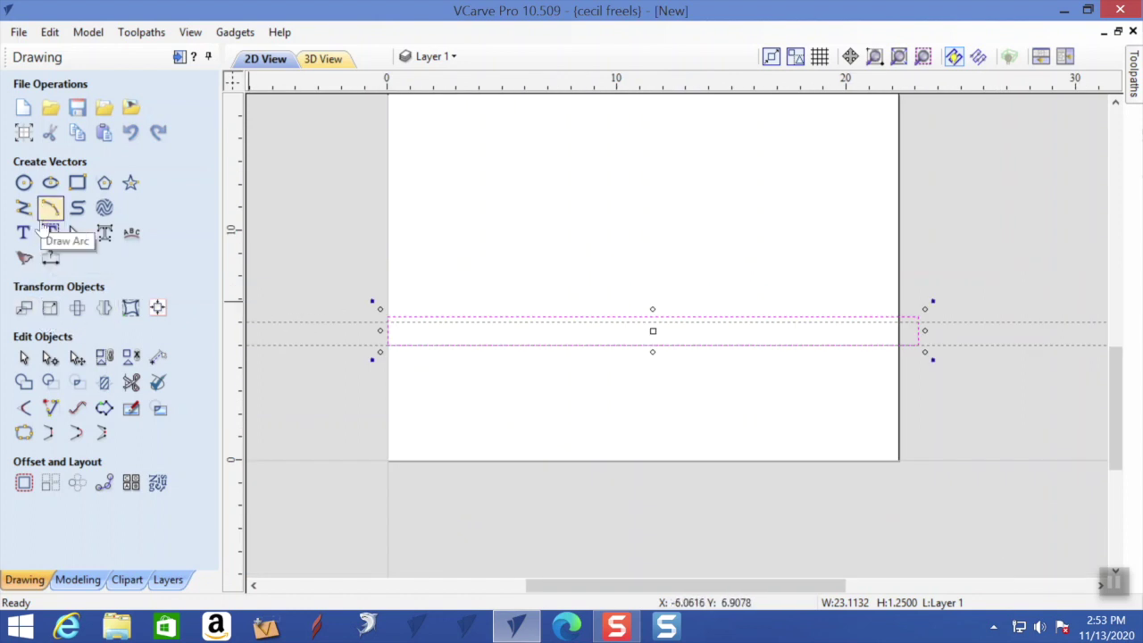
click(77, 184)
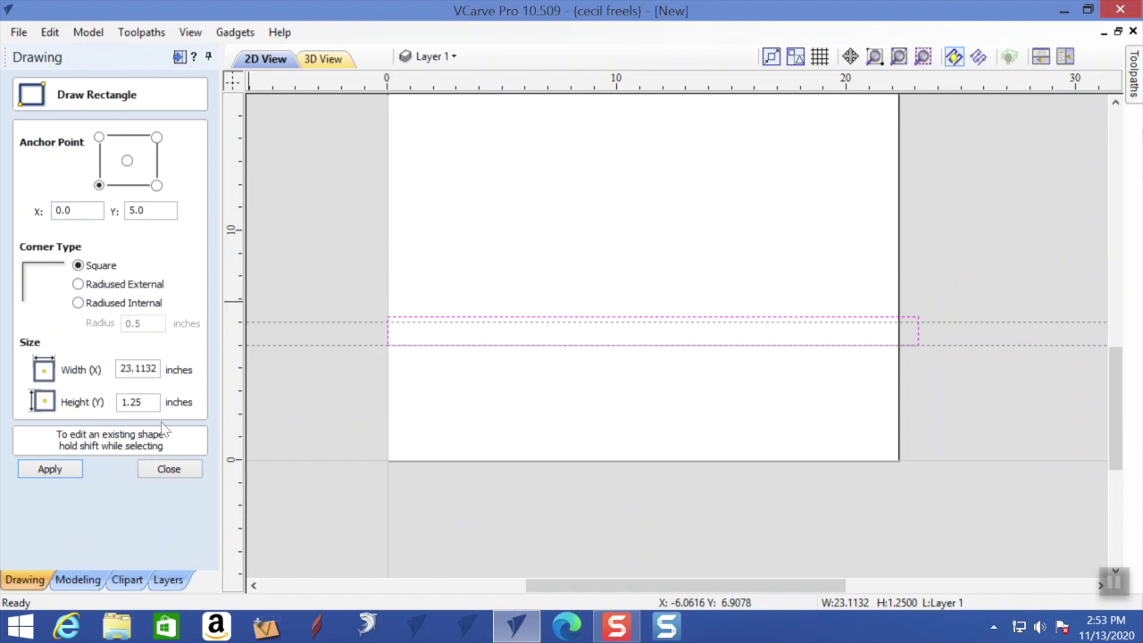
drag(159, 403, 102, 407)
text(1)
click(70, 466)
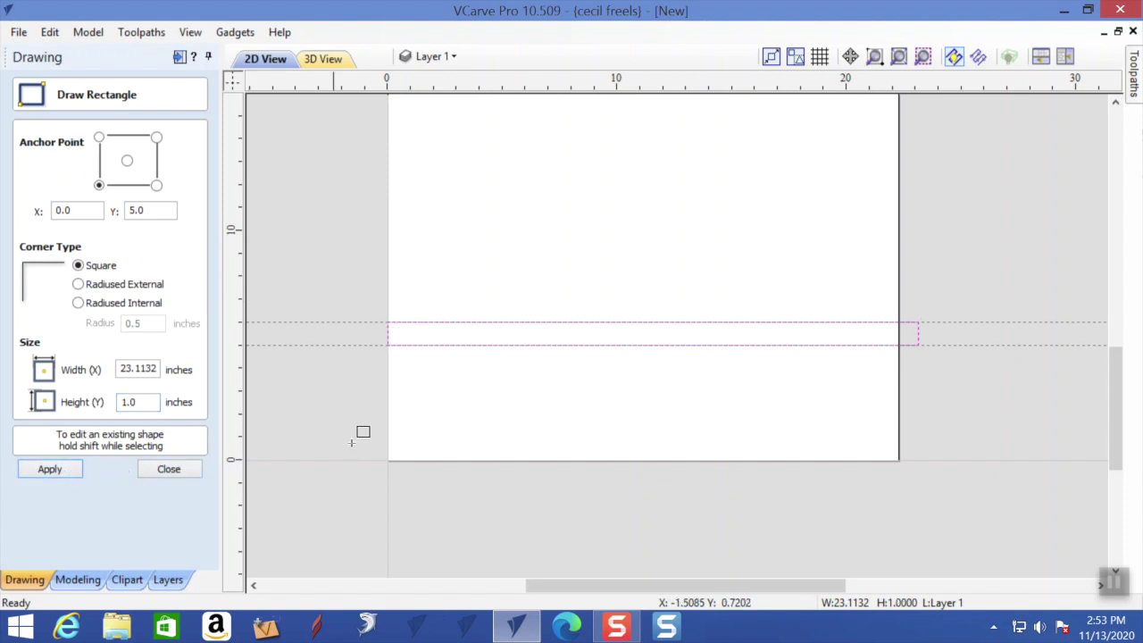
Finish the rectangle and center it horizontally on the material so it overhangs both side edges.
scroll(495, 403, up, 2)
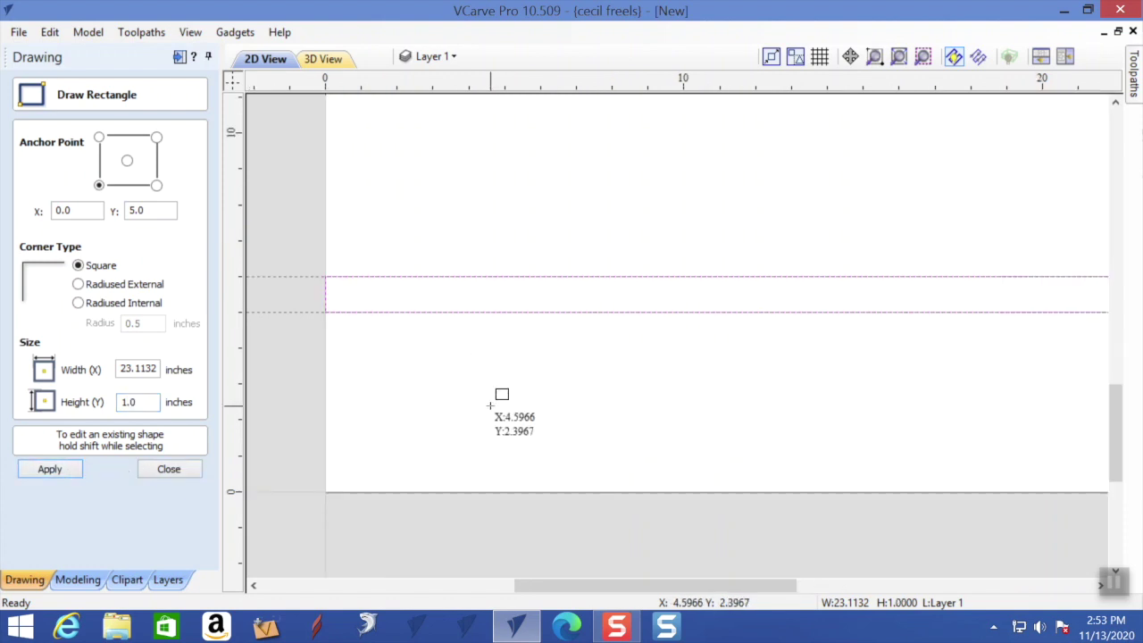
scroll(494, 402, down, 1)
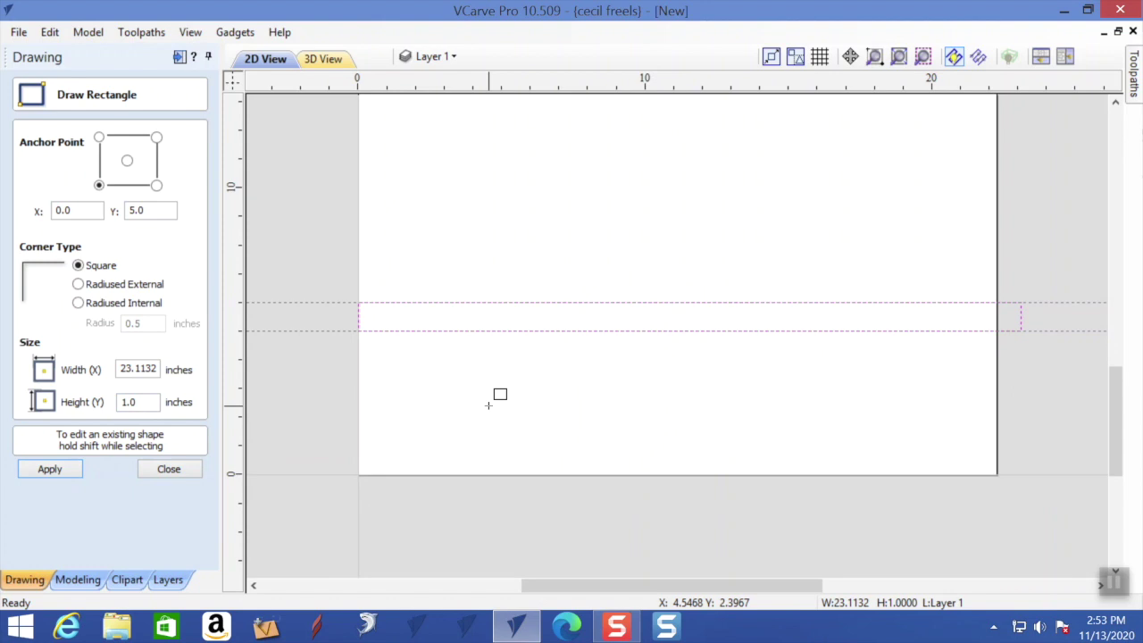
click(169, 468)
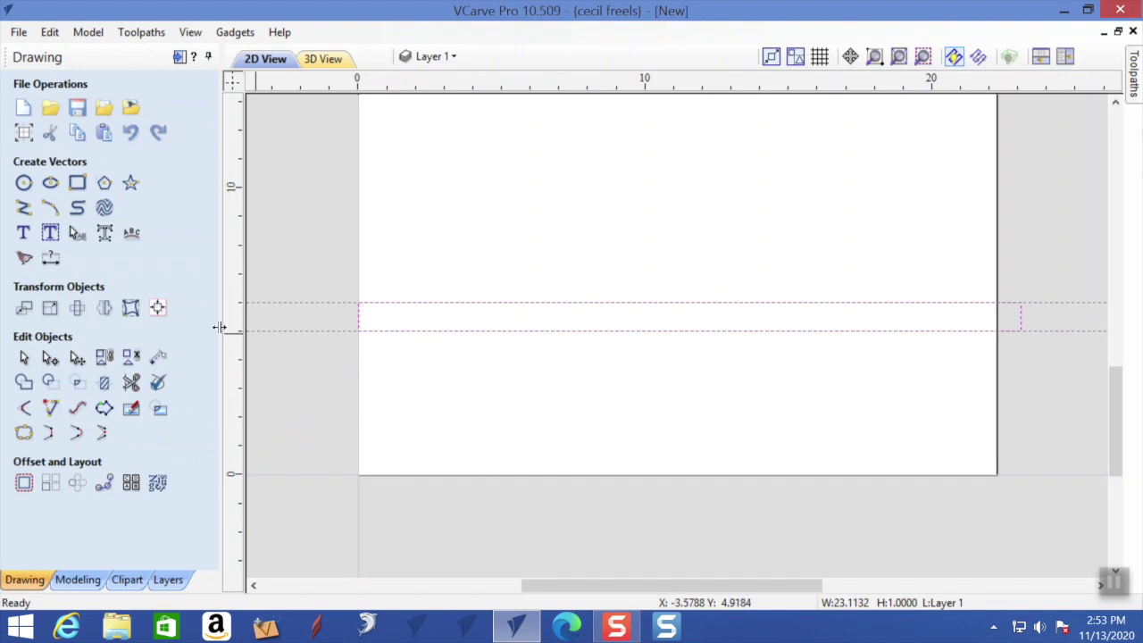
click(157, 307)
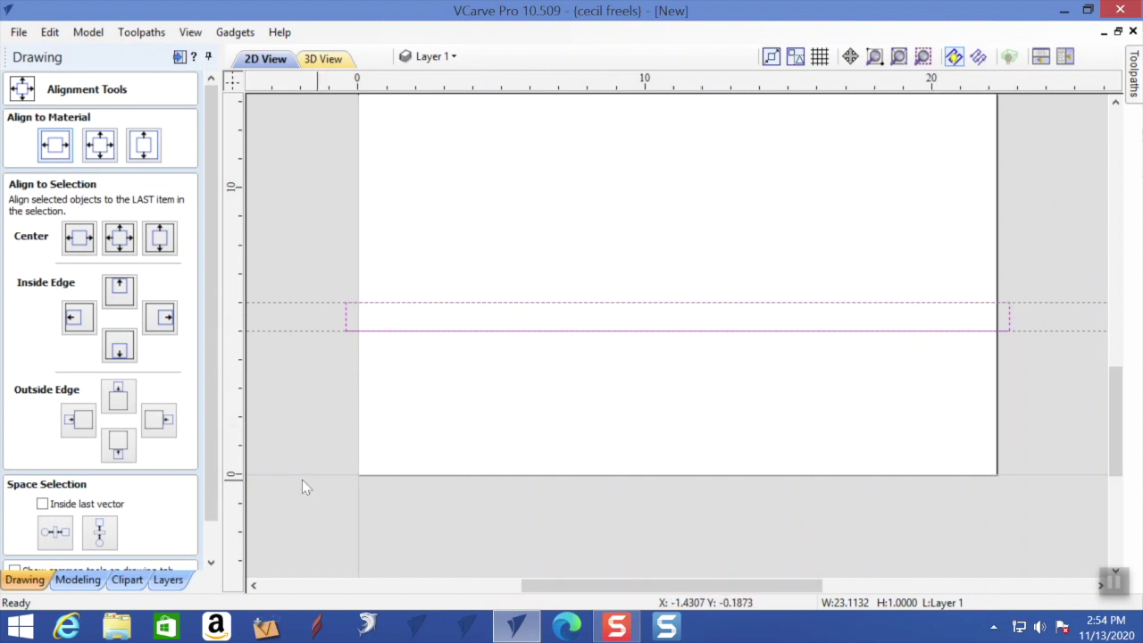
drag(203, 467, 216, 540)
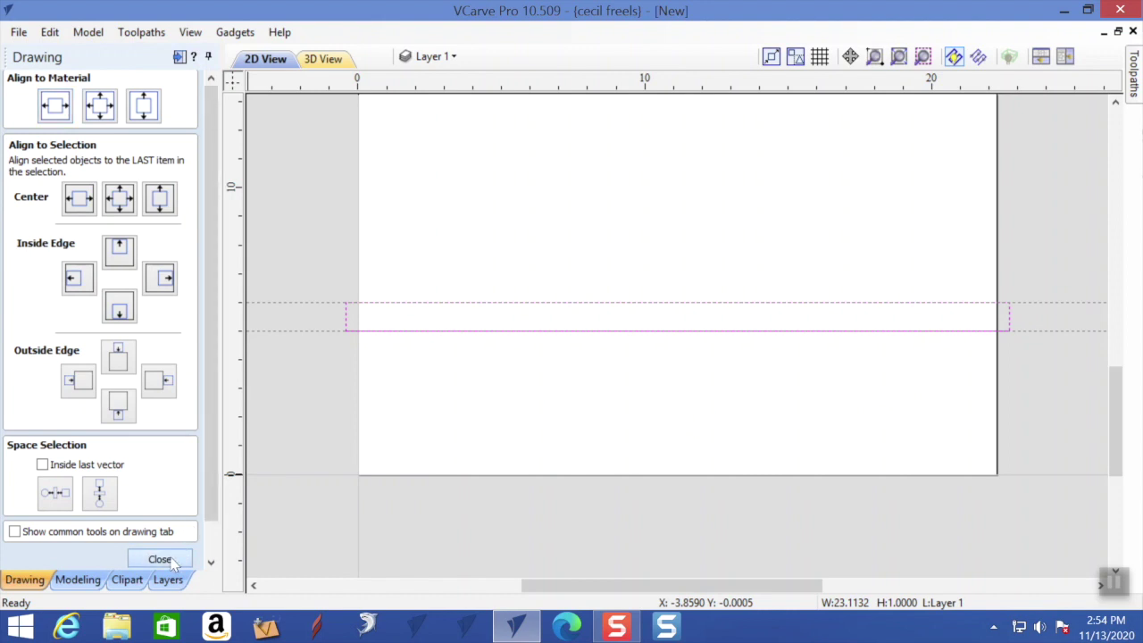
click(160, 559)
Array-copy the rectangle into 2 rows and 1 column with an offset of X 0 and Y 15.5 inches.
click(50, 482)
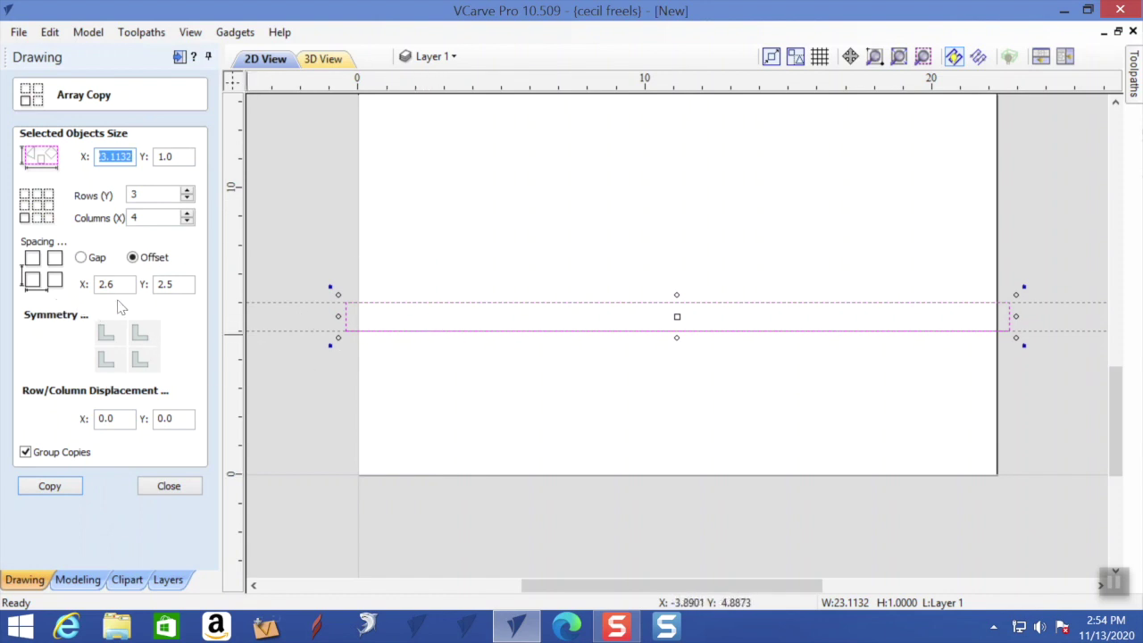
drag(123, 284, 60, 288)
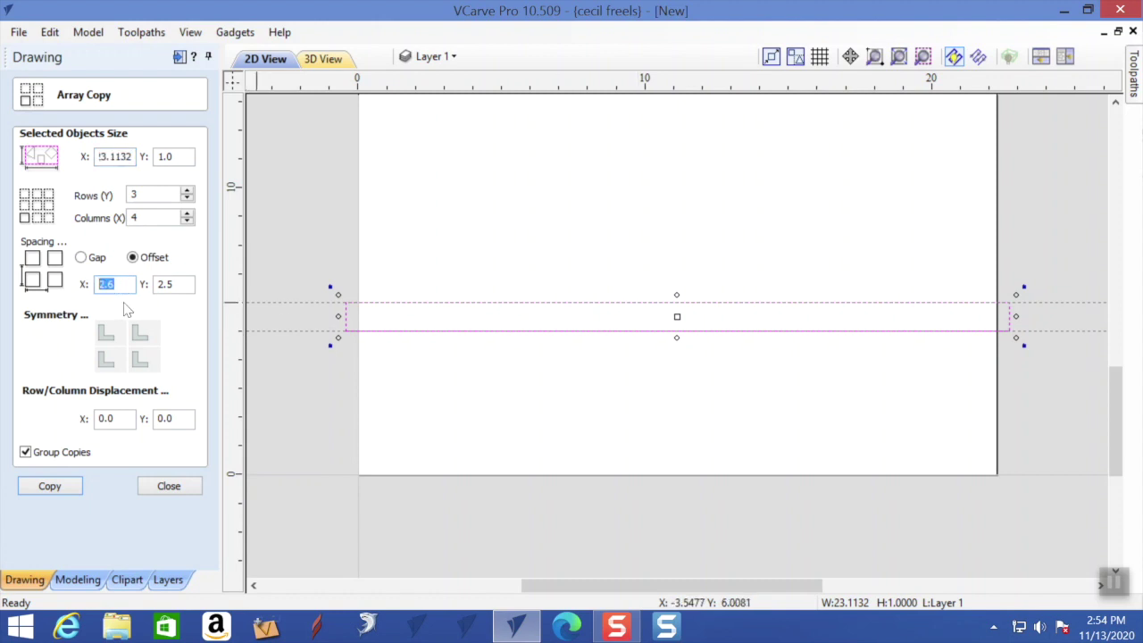
text(0)
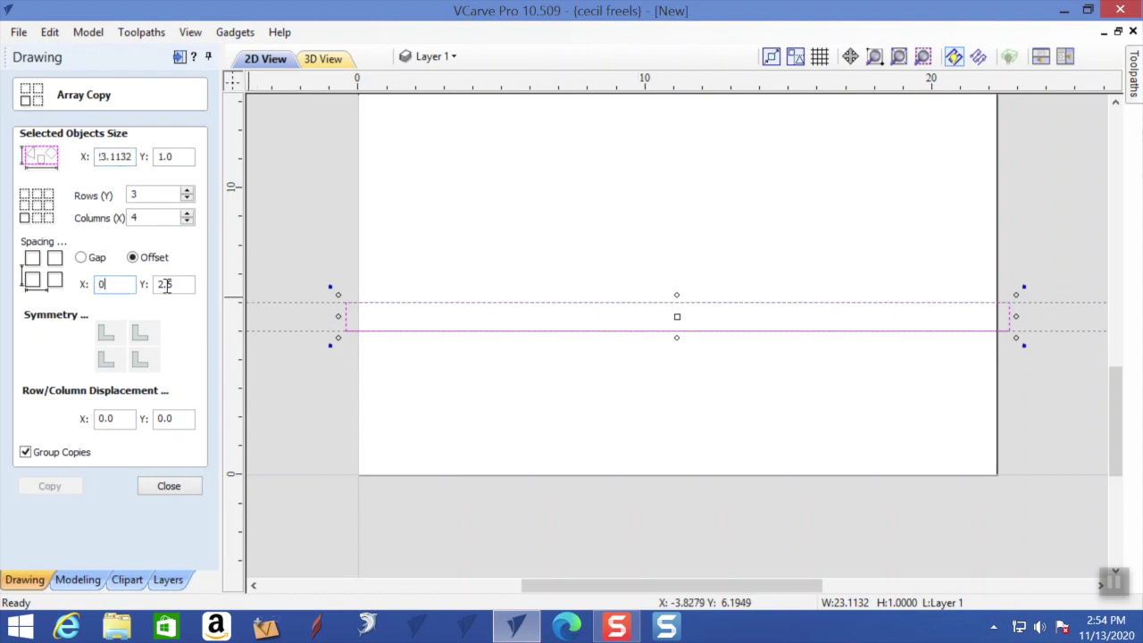
drag(186, 283, 139, 300)
text(14)
drag(186, 284, 125, 284)
text(15)
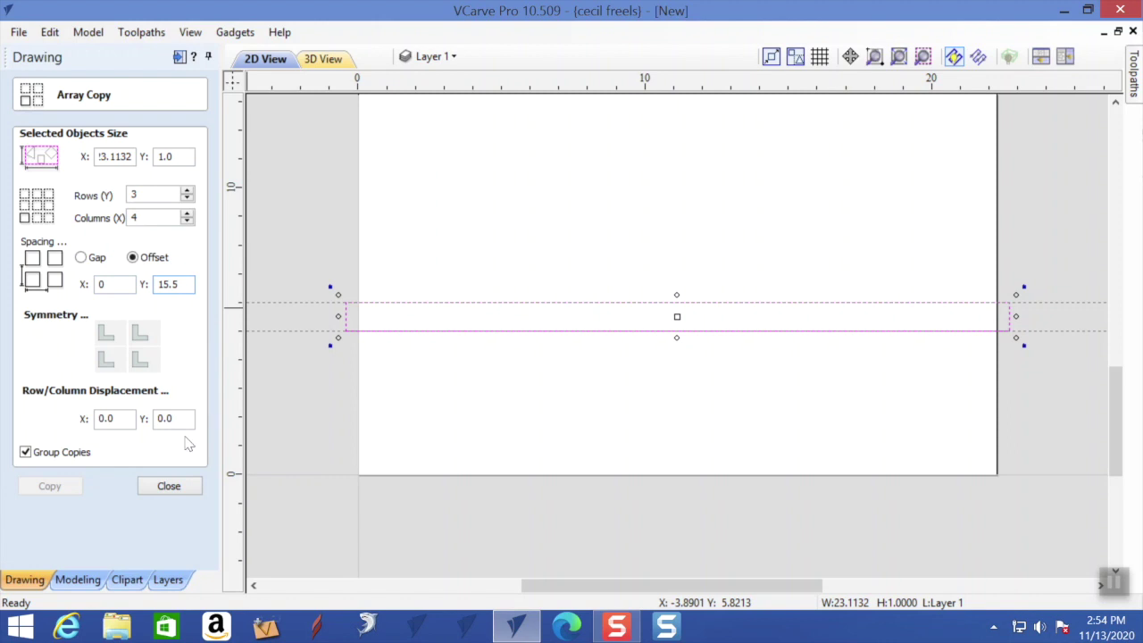
click(187, 221)
click(187, 191)
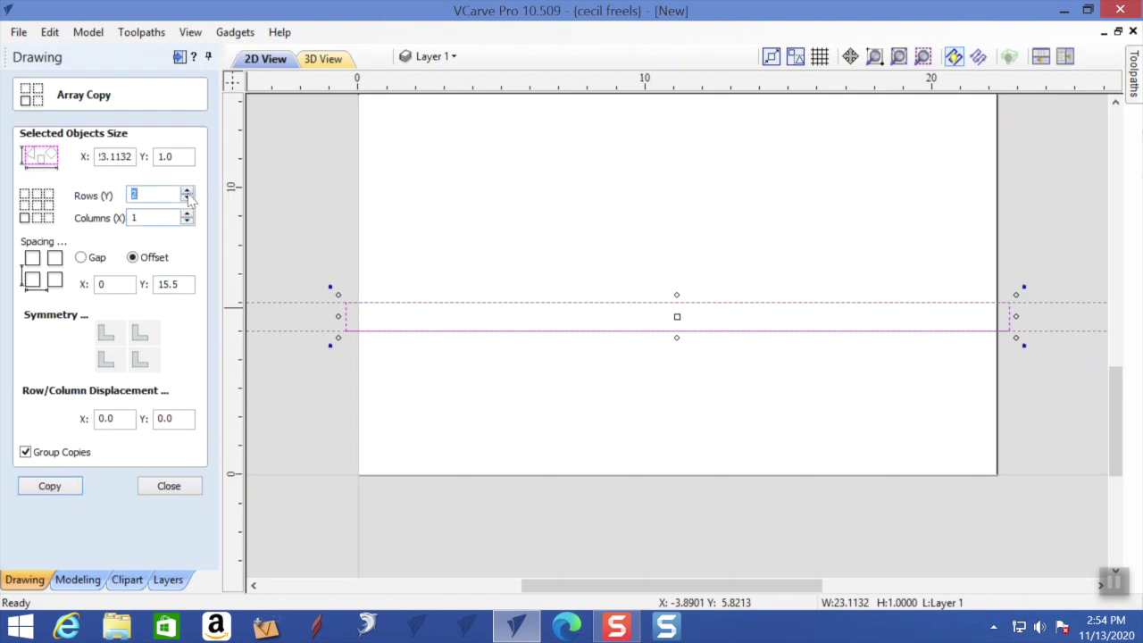
click(51, 486)
click(168, 485)
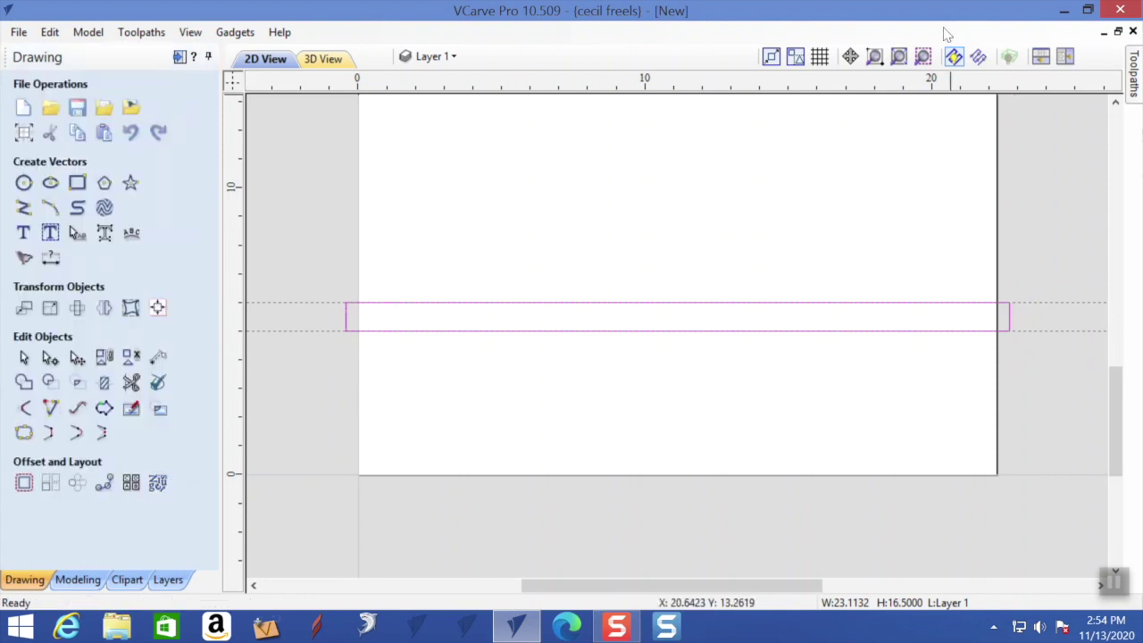
click(899, 57)
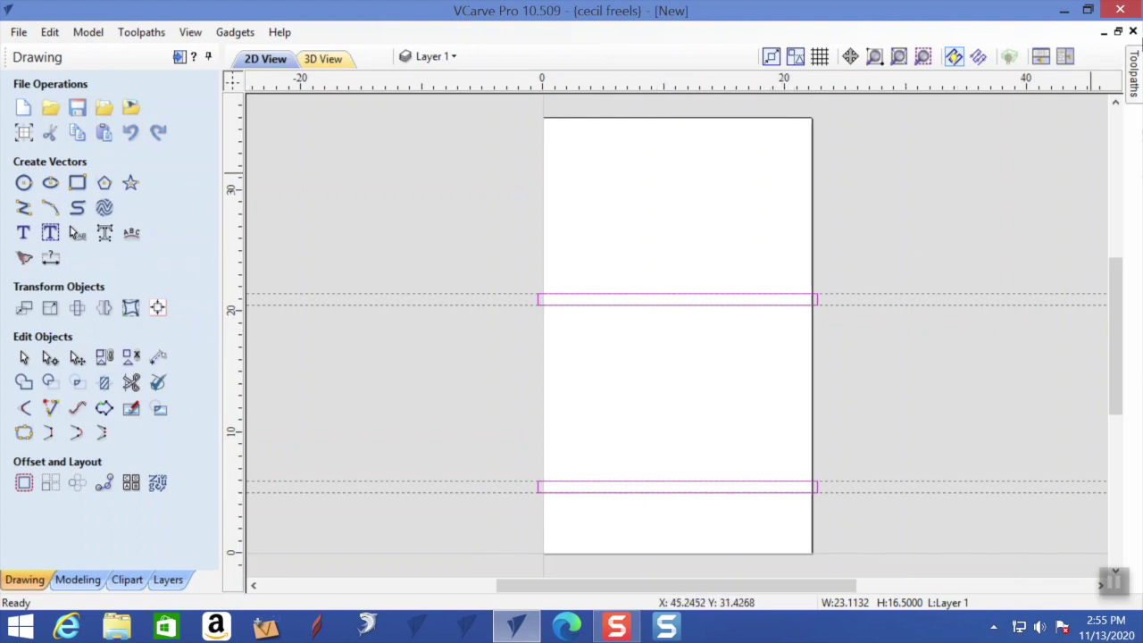
Keep the toolpath operations displayed and start a Pocket toolpath for the two rectangles with a cut depth of 0.25 inches.
click(1134, 71)
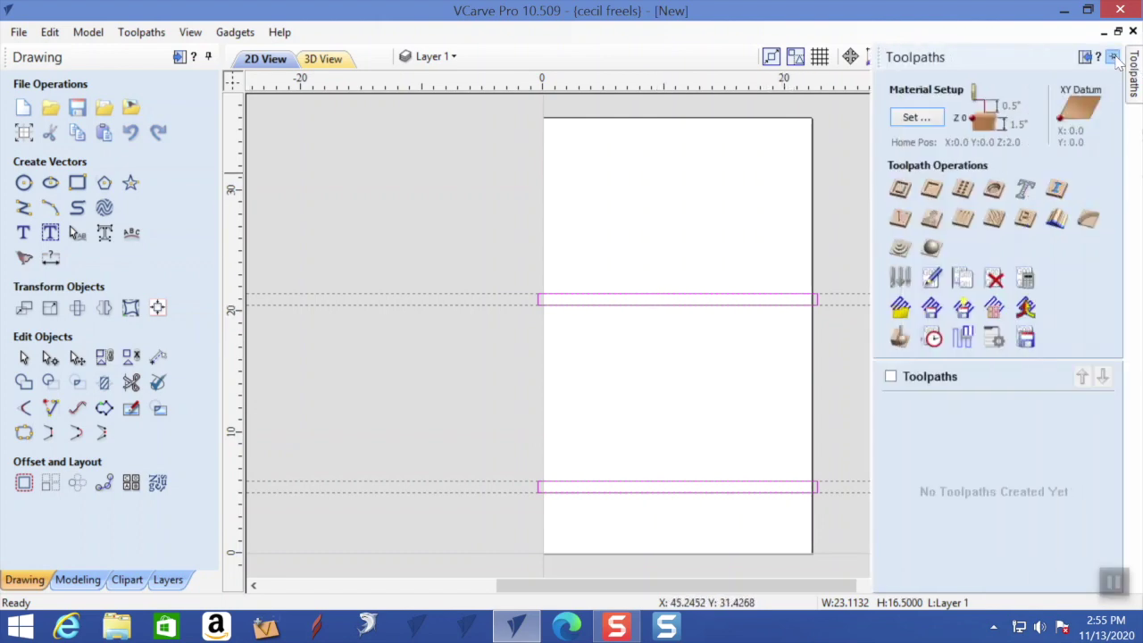
click(1113, 58)
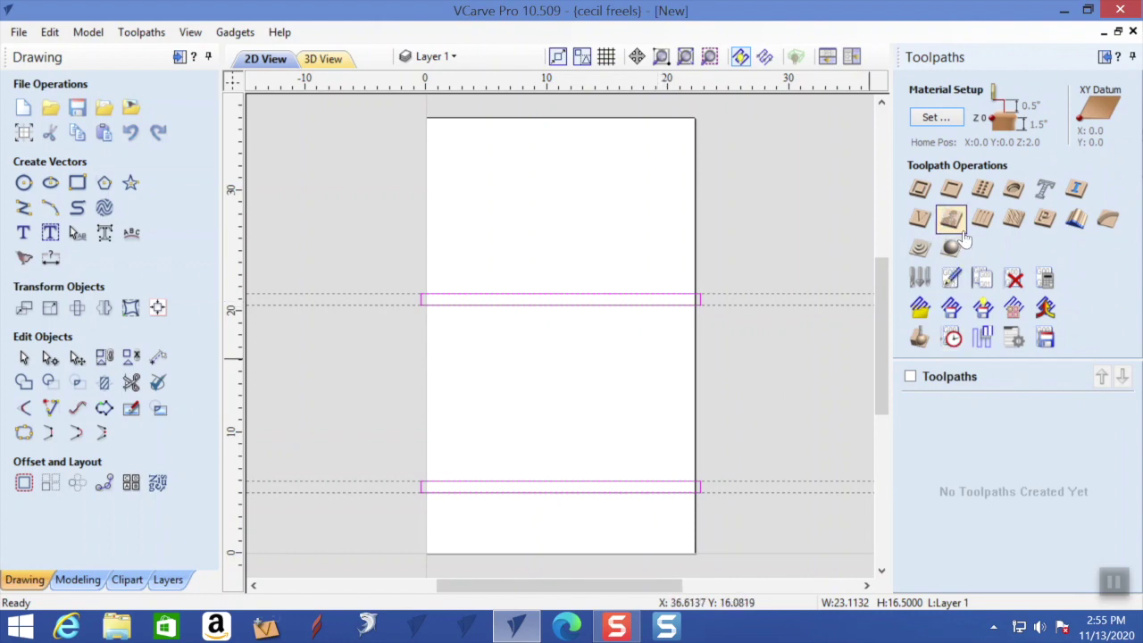
click(952, 191)
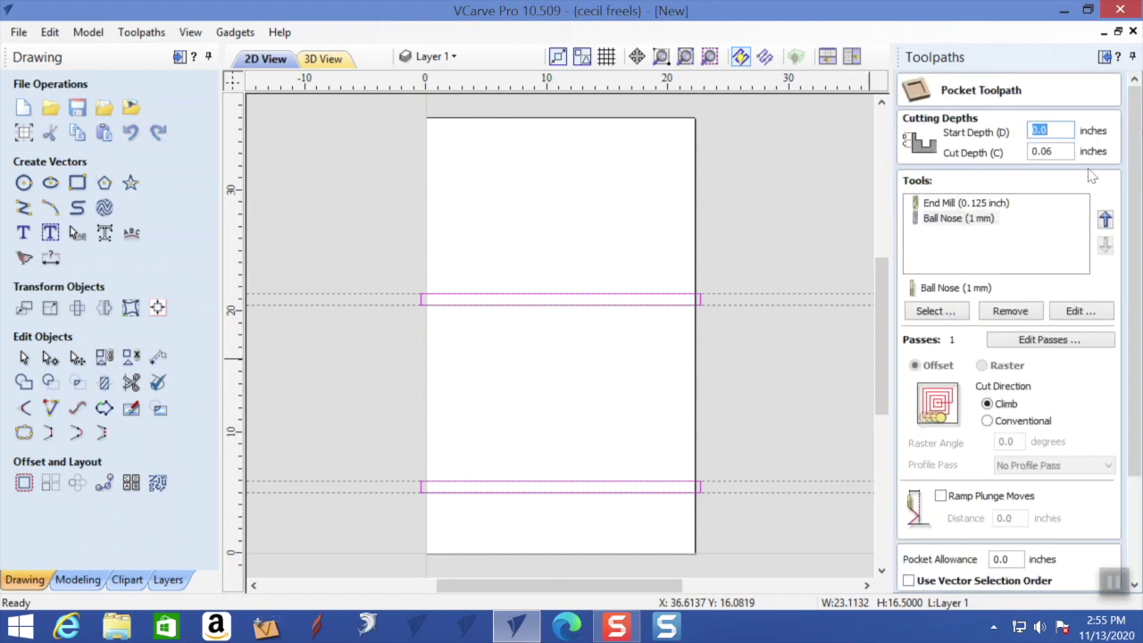
click(1065, 153)
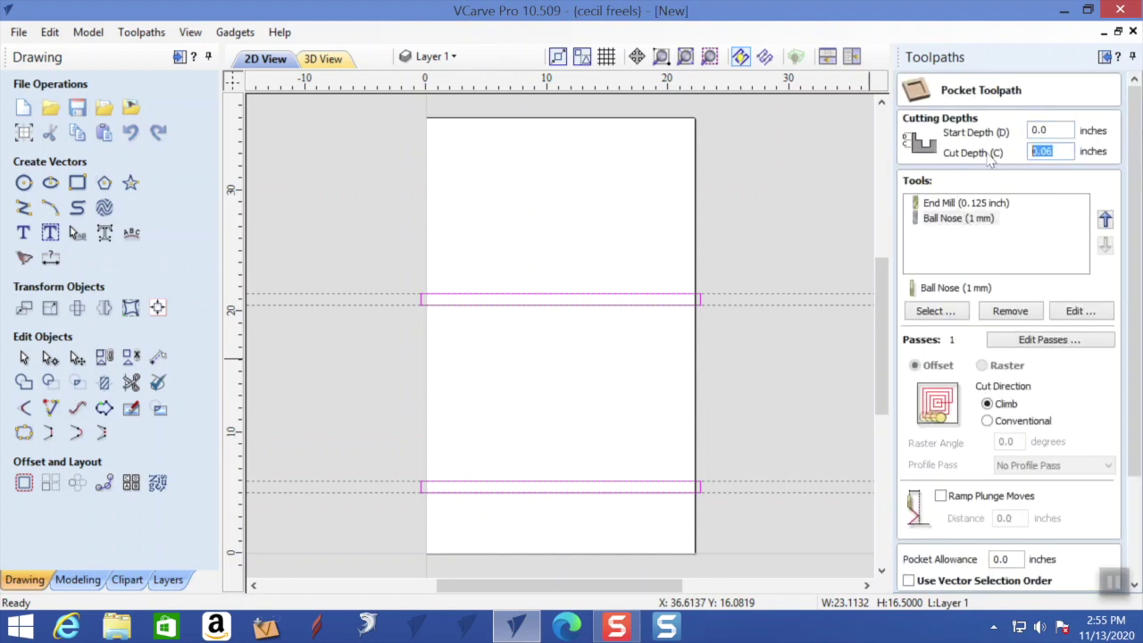
text(.)
Replace the pocket's 0.125-inch end mill and 1 mm ball nose with the End Mill (0.25 inch) from the imperial tools.
click(993, 205)
click(1006, 314)
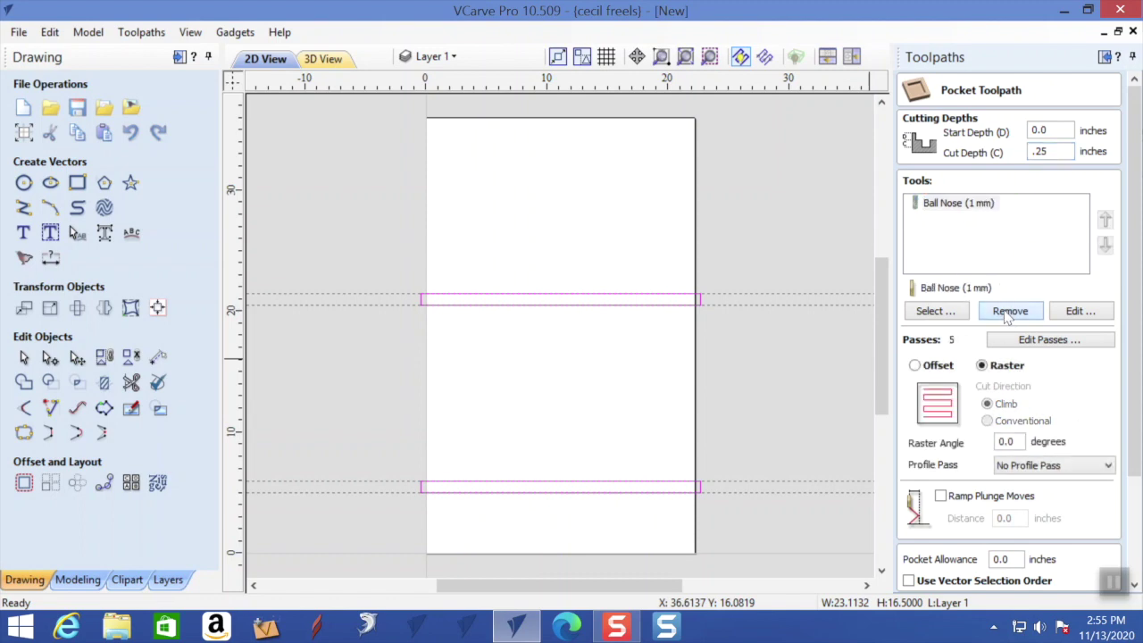
click(1006, 314)
click(935, 311)
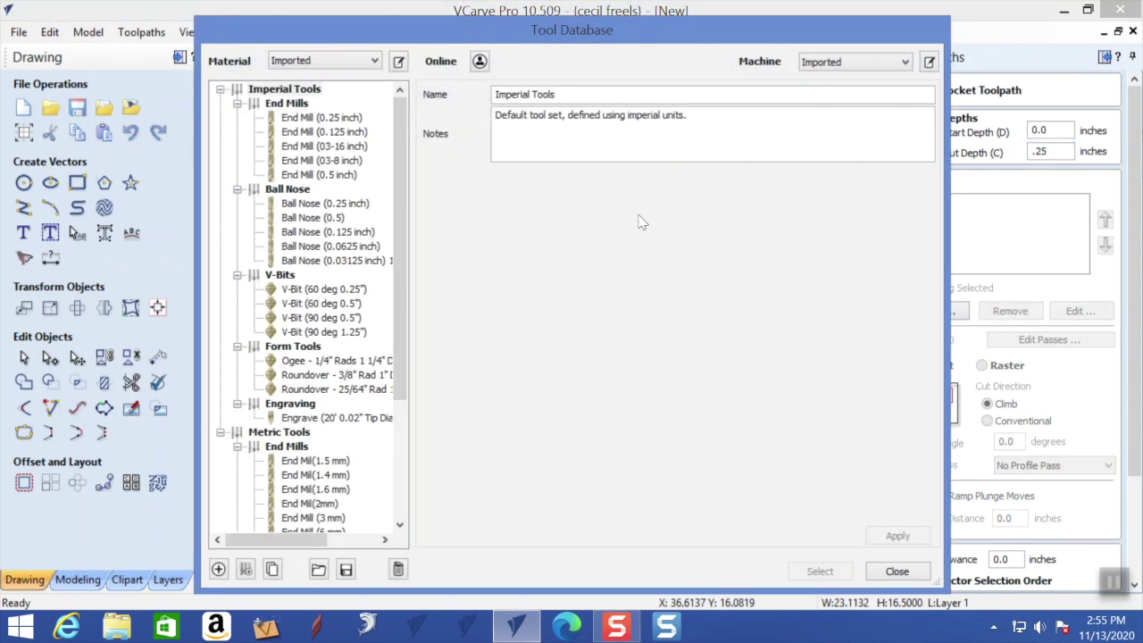
click(300, 119)
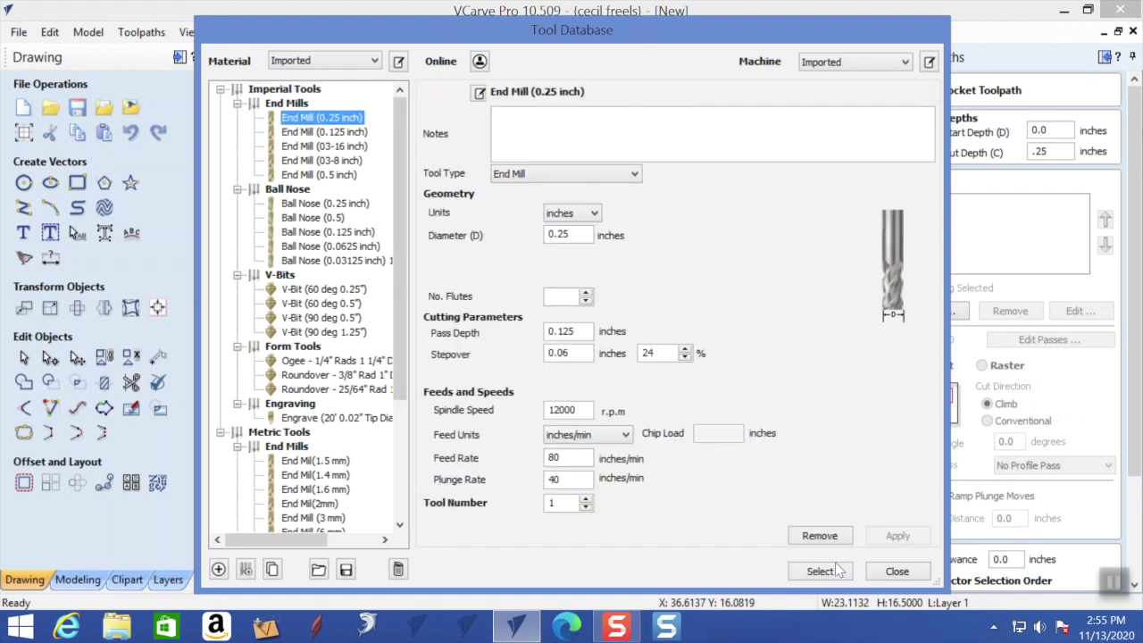
click(828, 575)
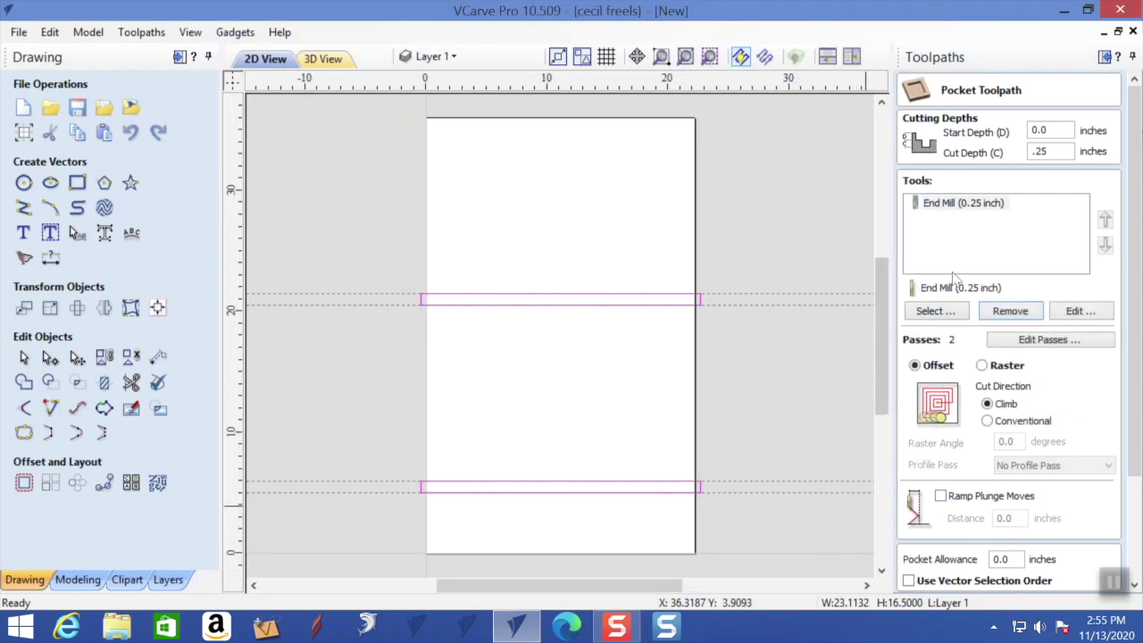
Edit the 0.25-inch end mill to a feed rate of 120 and plunge rate of 30 inches/min, with a 0.125-inch stepover.
click(1096, 313)
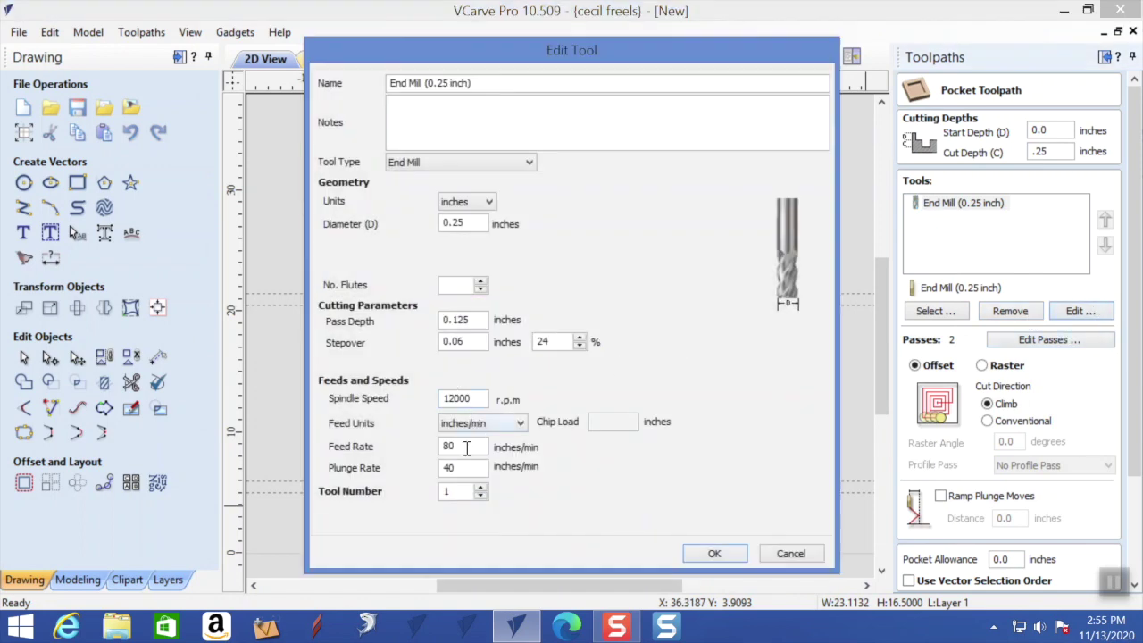
drag(470, 446, 414, 443)
text(120)
drag(465, 466, 386, 452)
text(30)
drag(463, 341, 392, 346)
text(.125)
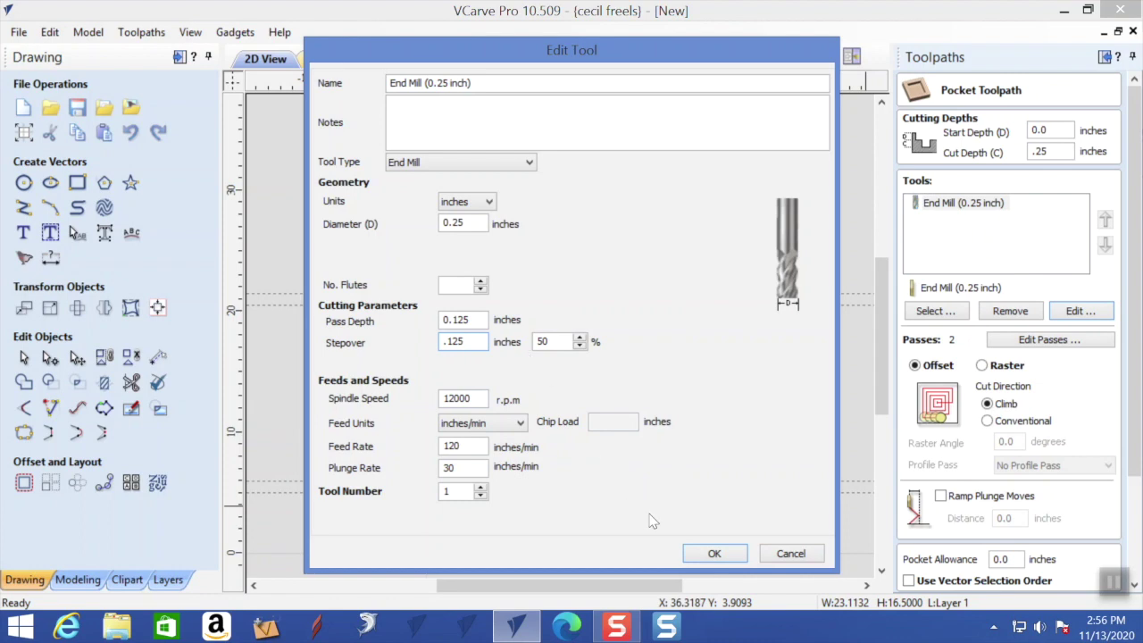
click(714, 554)
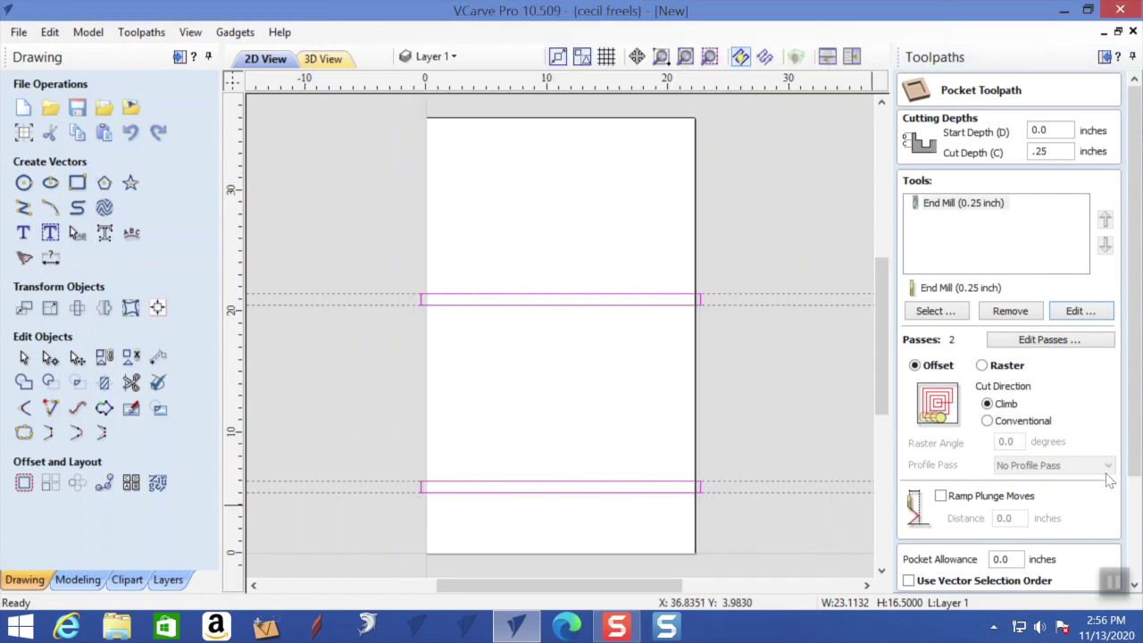
Name the pocket toolpath "helf pocket 23x36 1-4 end mill" and calculate it.
scroll(1136, 457, down, 2)
drag(1138, 457, 1138, 556)
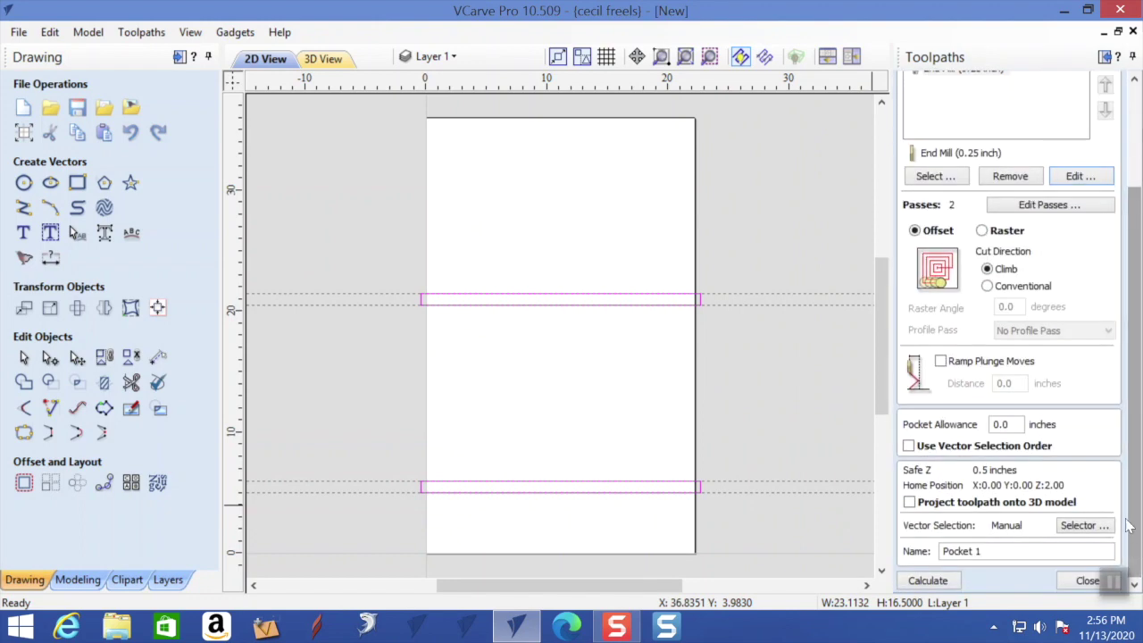
drag(989, 549, 856, 529)
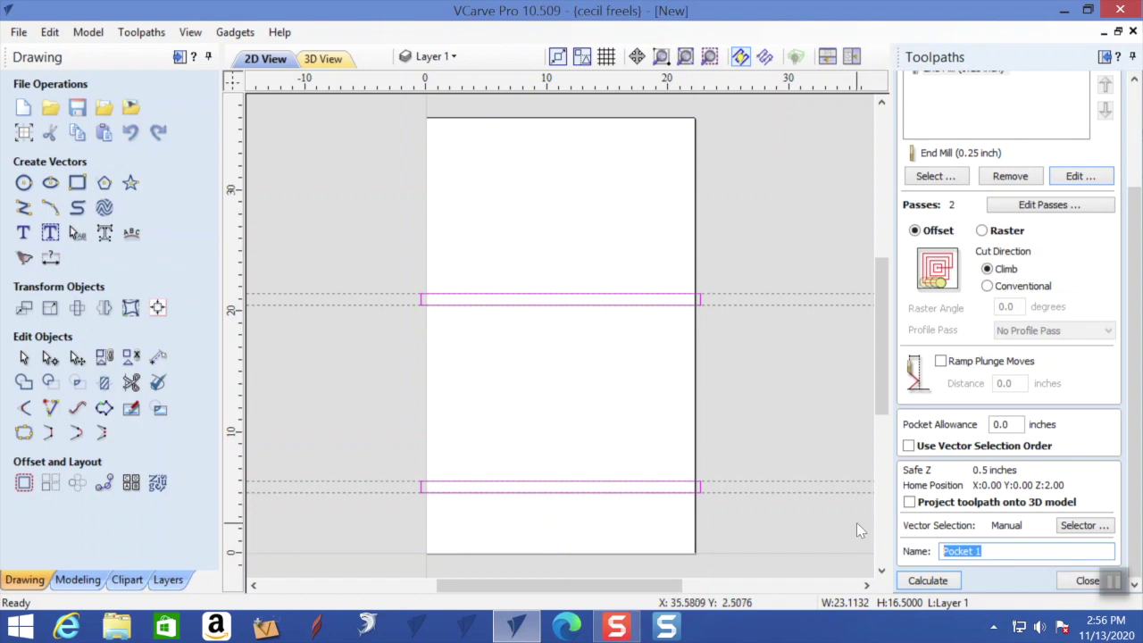
text(helf pocket 23x36 1-4 end mill)
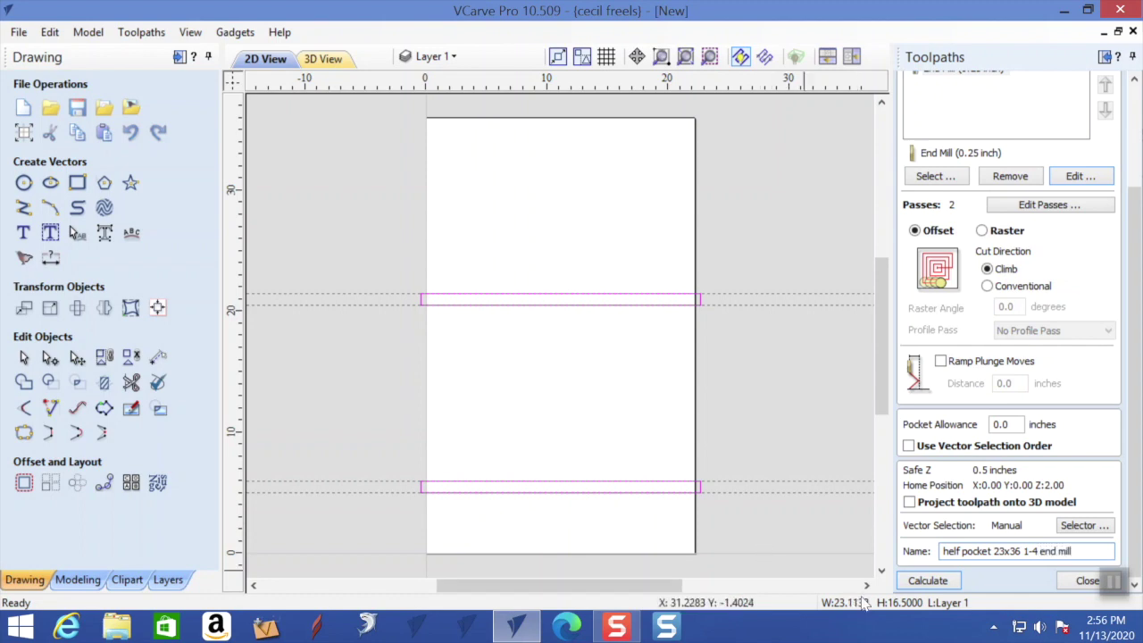
click(927, 580)
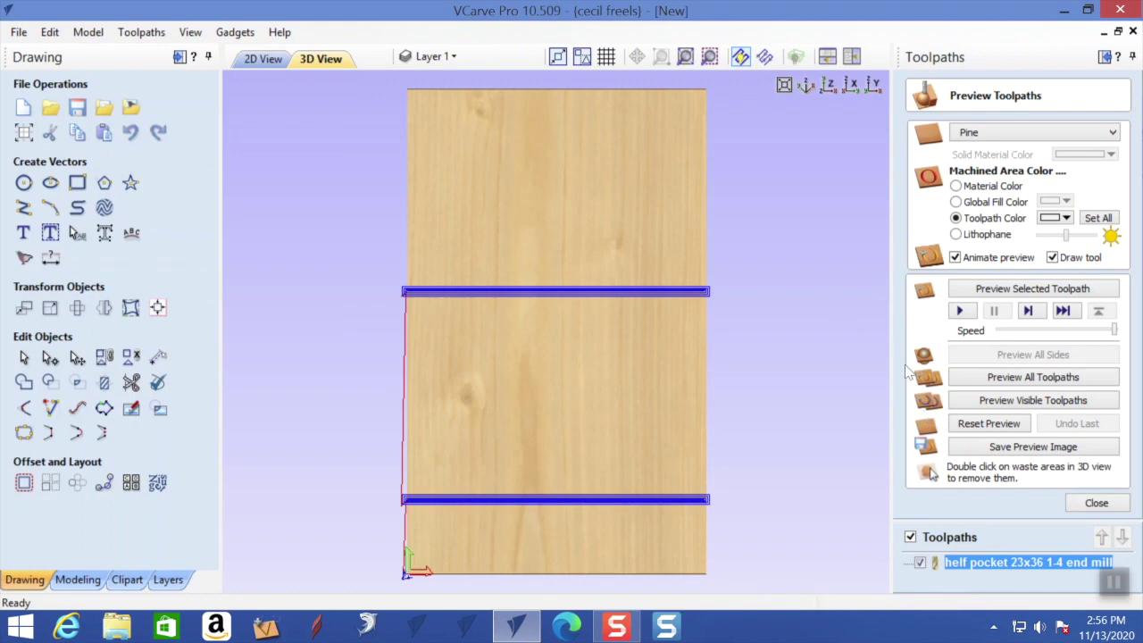
Preview the visible toolpath on the board and examine the two pocketed grooves and their edge profile from several 3D angles.
click(994, 403)
drag(553, 396, 691, 372)
drag(488, 357, 494, 315)
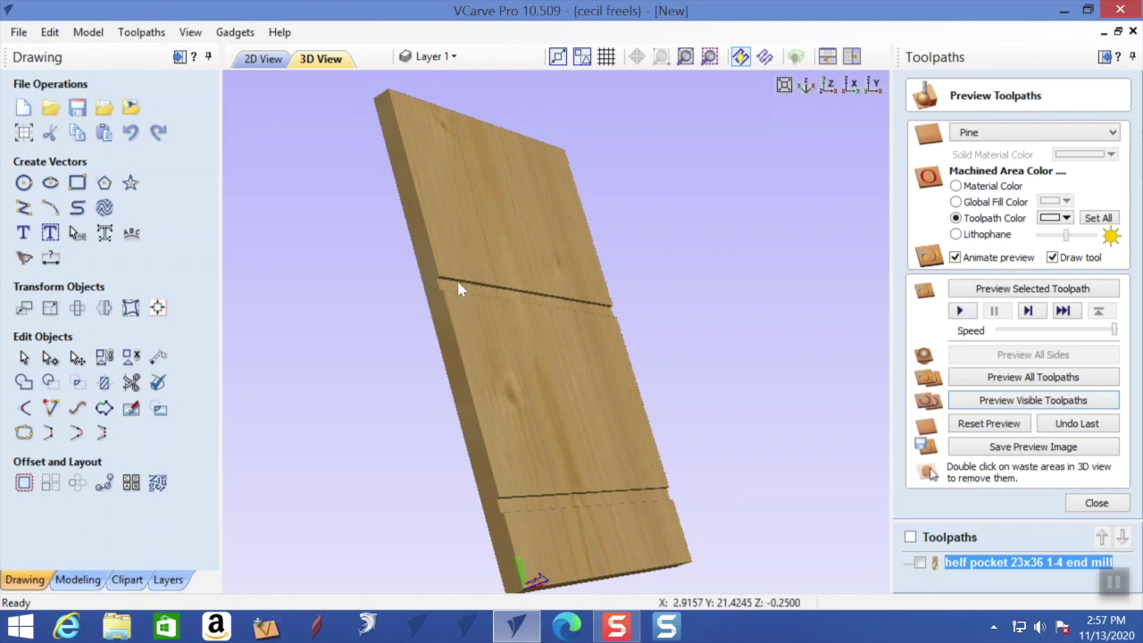
scroll(553, 376, up, 3)
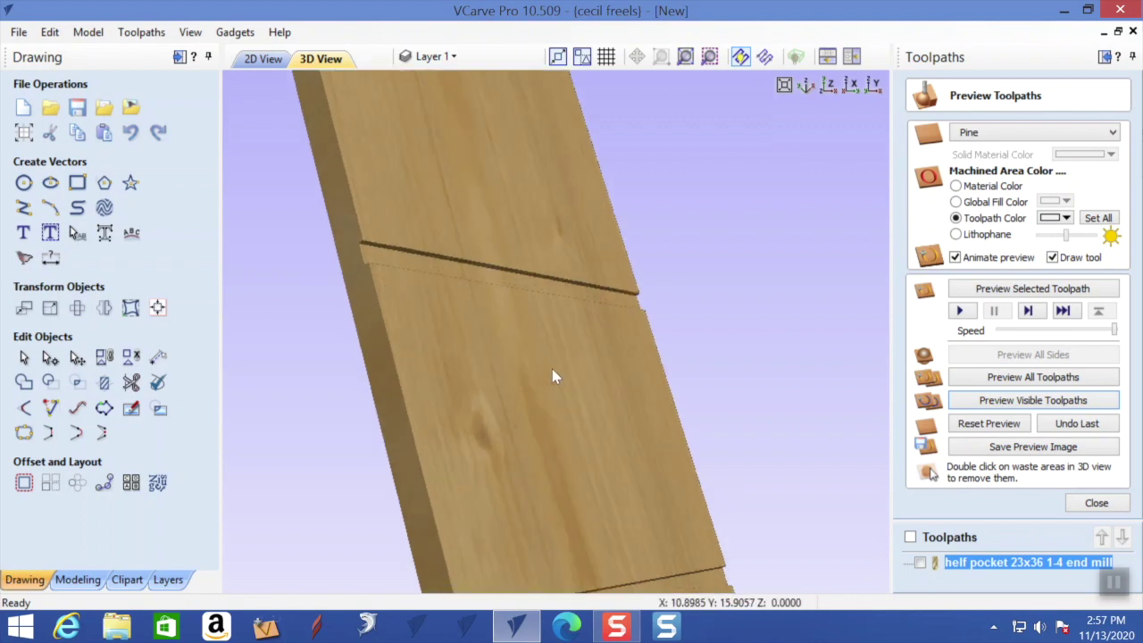
drag(426, 342, 560, 370)
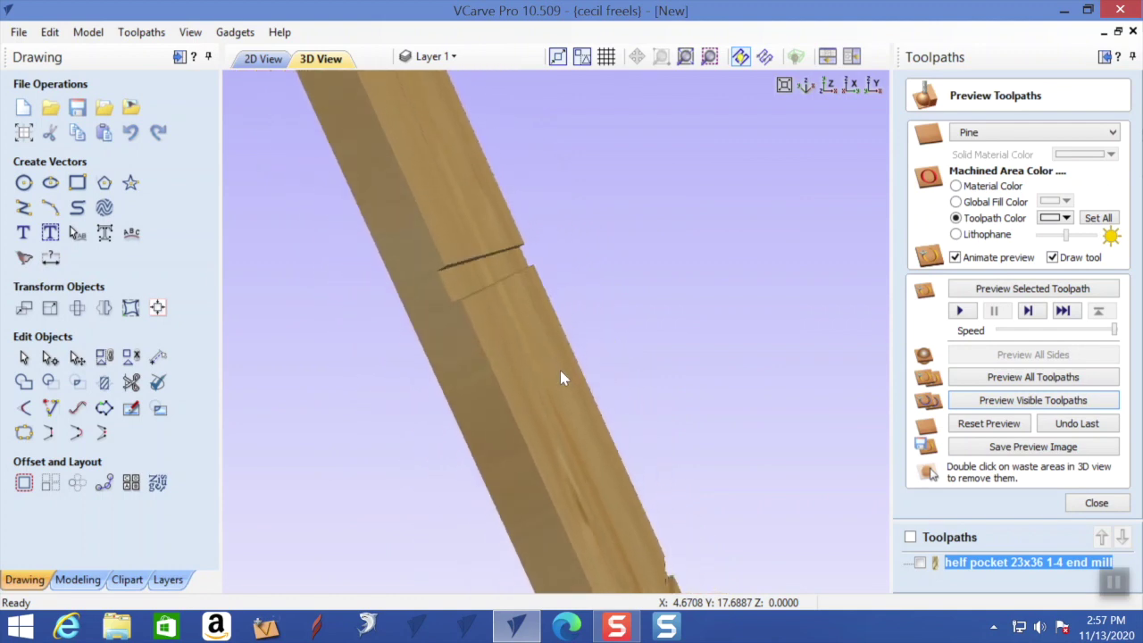
scroll(561, 368, down, 2)
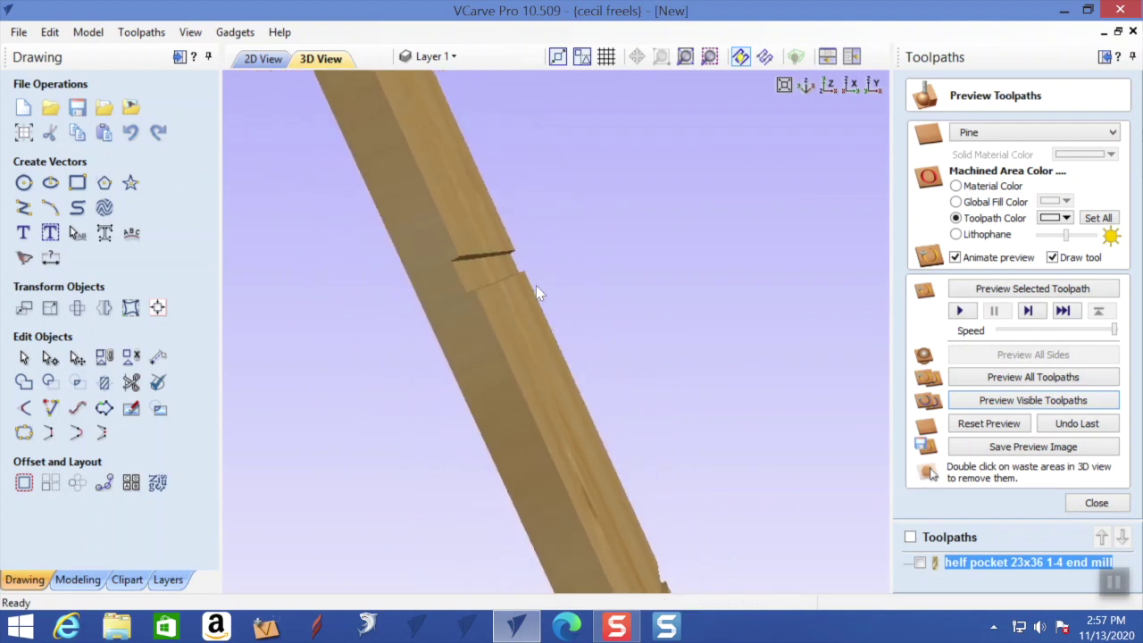
drag(557, 421, 525, 382)
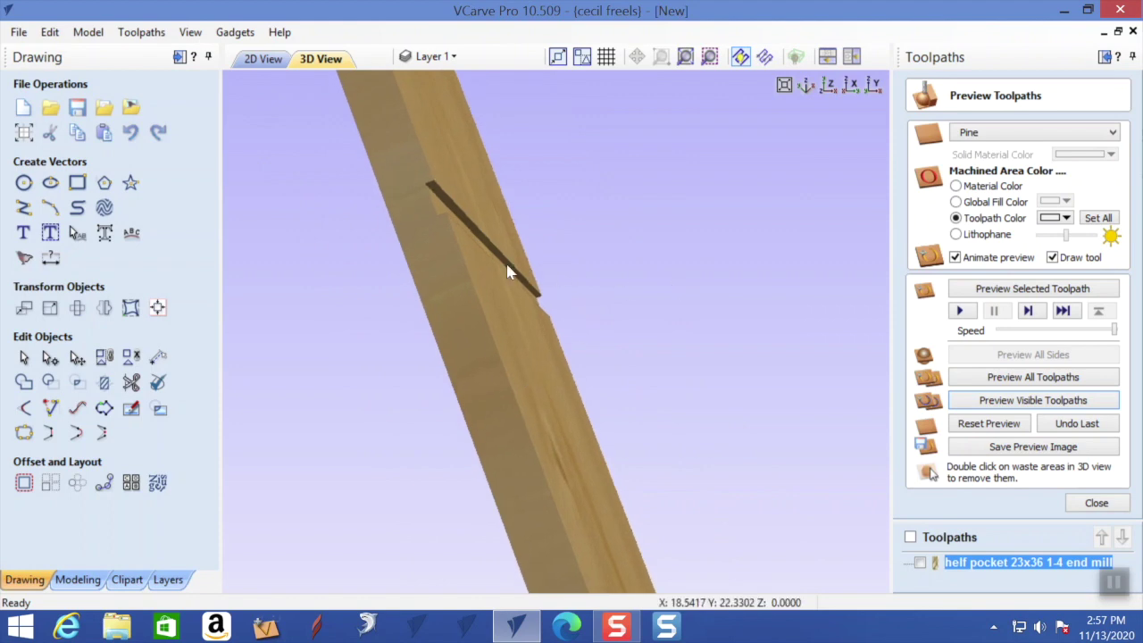
drag(391, 281, 578, 231)
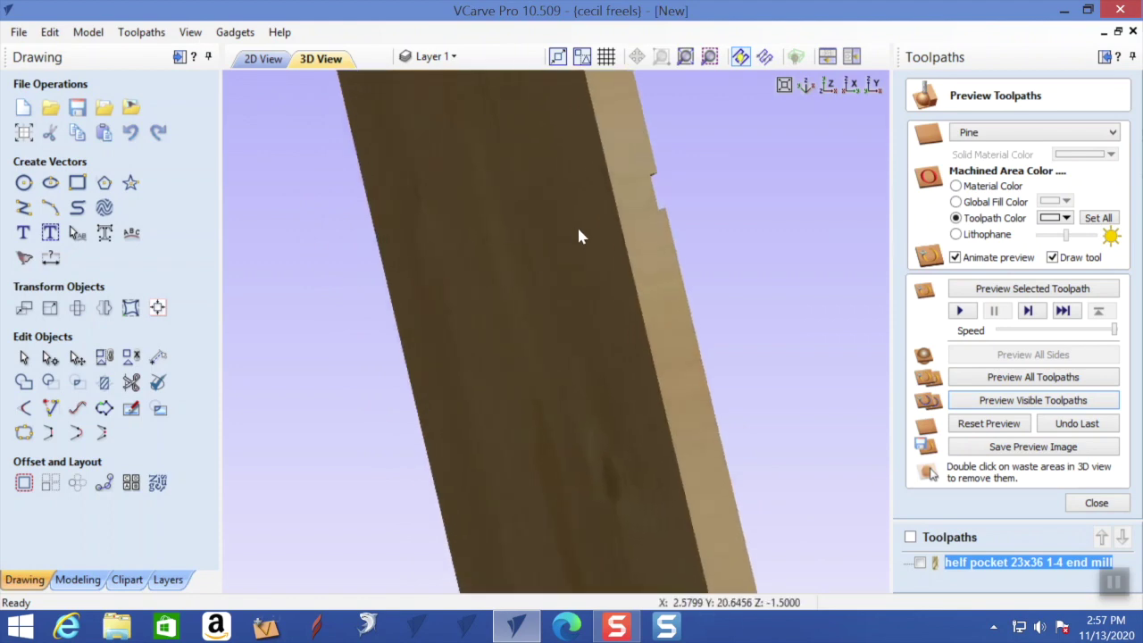
drag(572, 323, 422, 262)
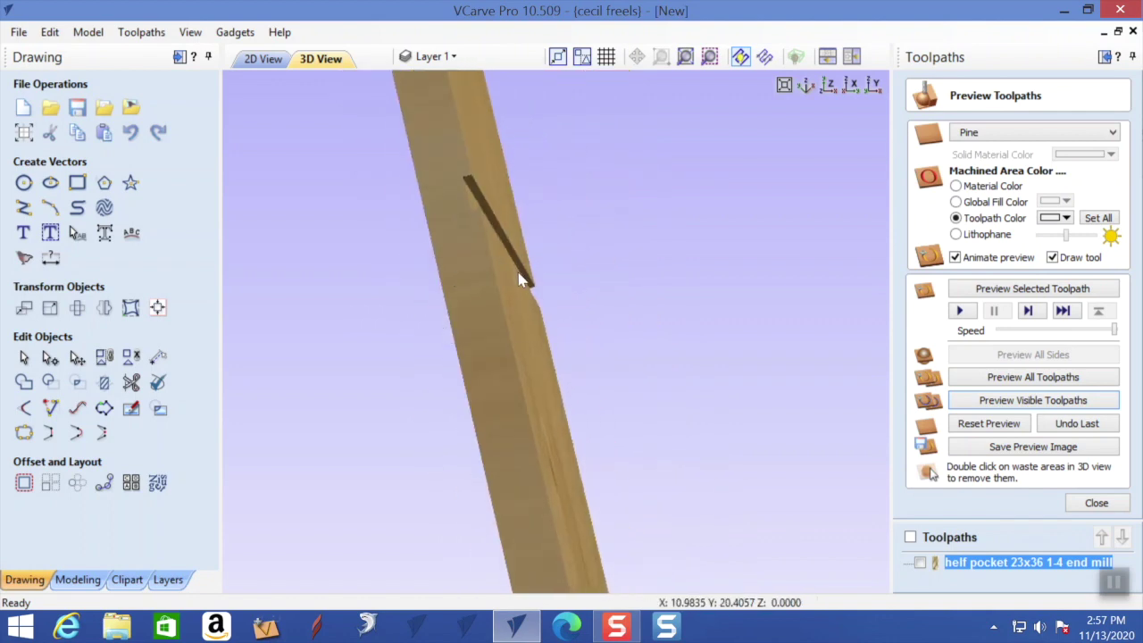
scroll(525, 282, down, 5)
drag(528, 286, 531, 191)
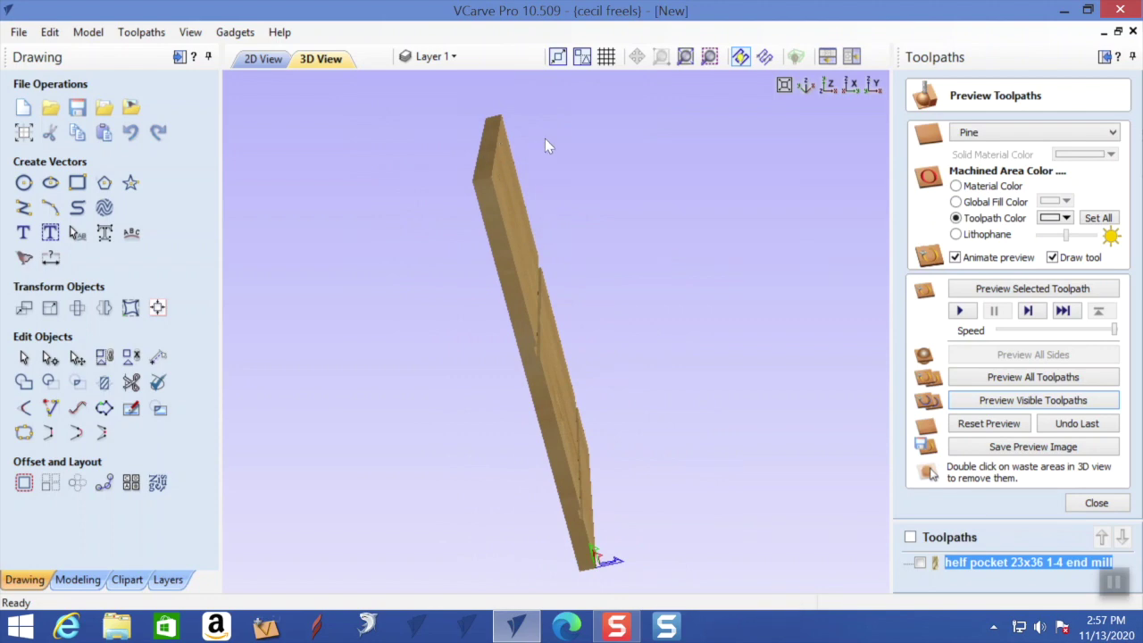
Inspect the grooved board's face and side edges from further 3D angles, and close the toolpath preview.
drag(494, 214, 561, 286)
drag(556, 386, 459, 383)
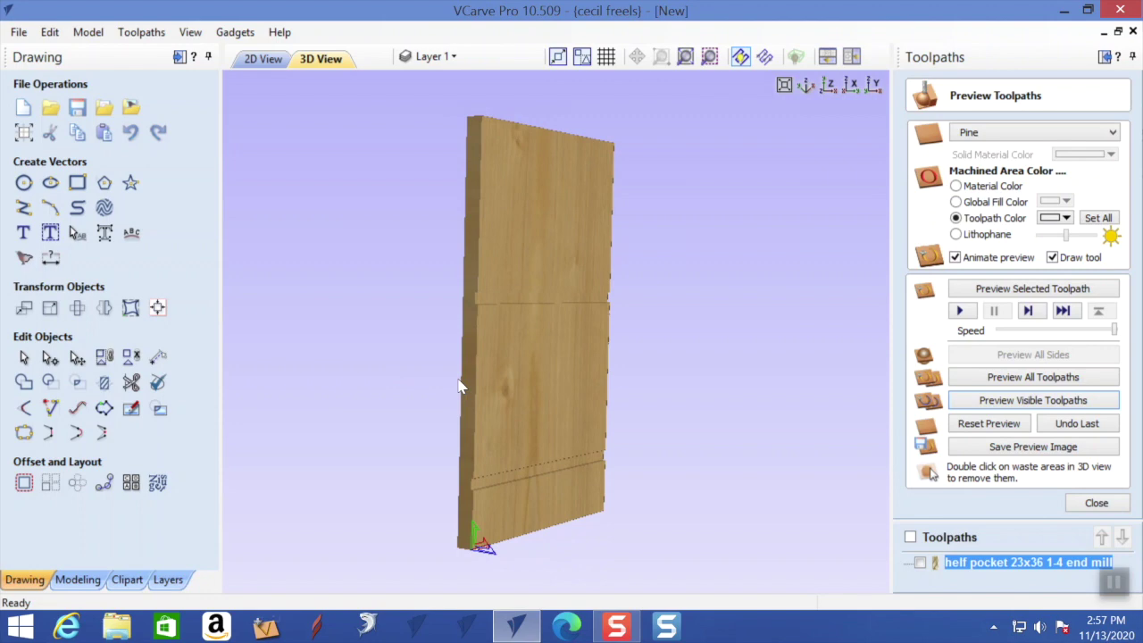
drag(555, 384, 480, 420)
drag(545, 229, 678, 212)
drag(578, 340, 574, 258)
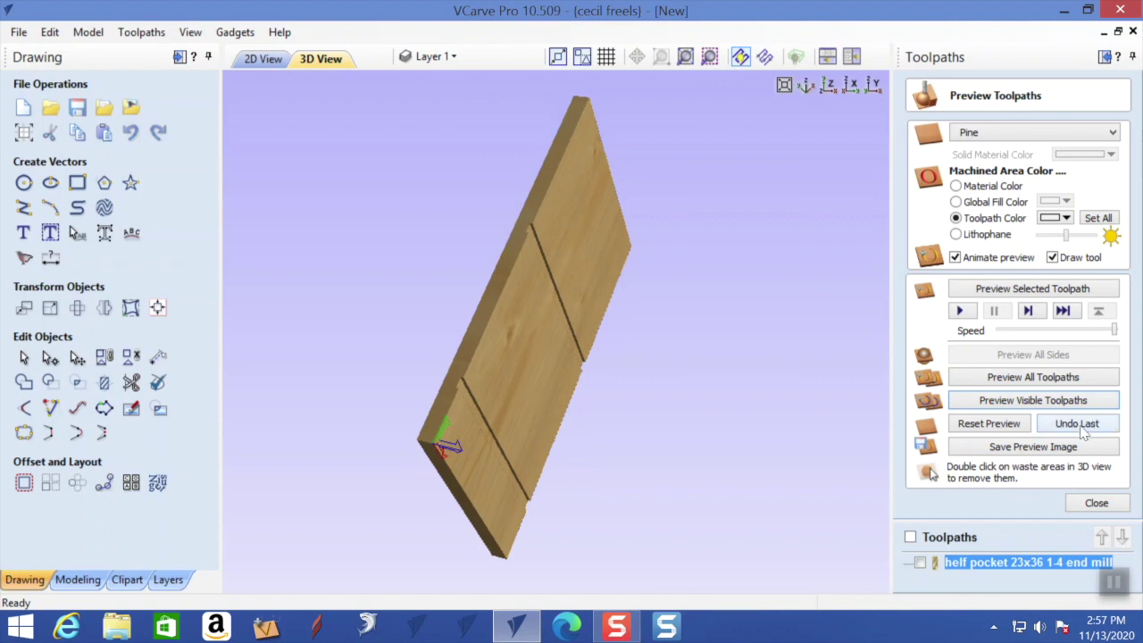
click(1096, 503)
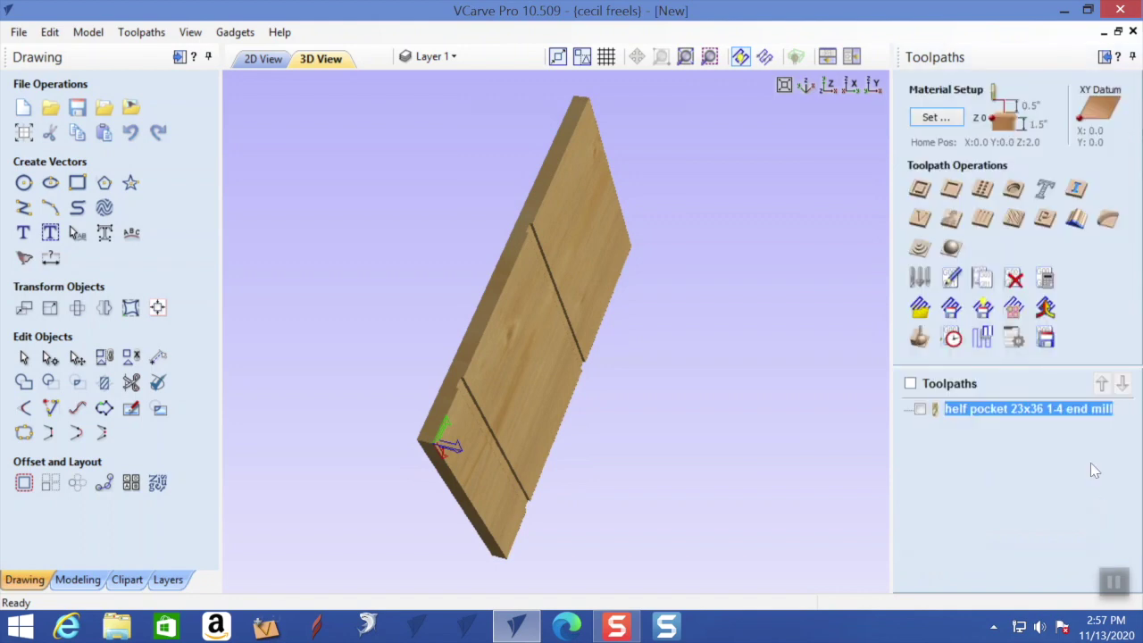
Set up toolpath saving with the CNCShark-USB Arcs (inch) (*.tap) post processor.
click(1045, 336)
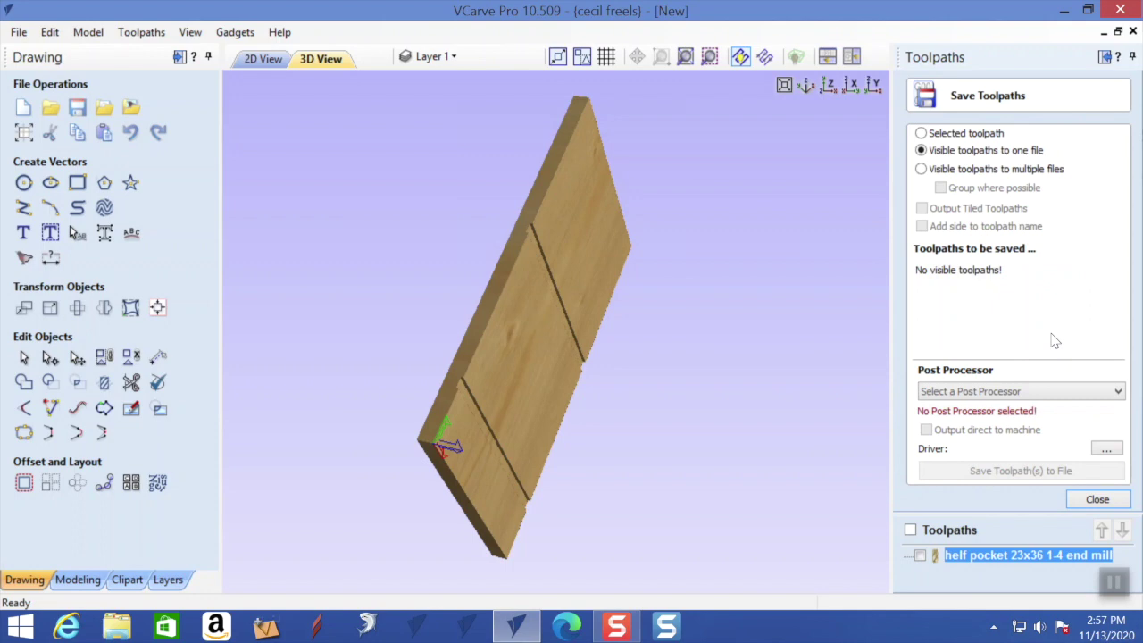
click(1118, 393)
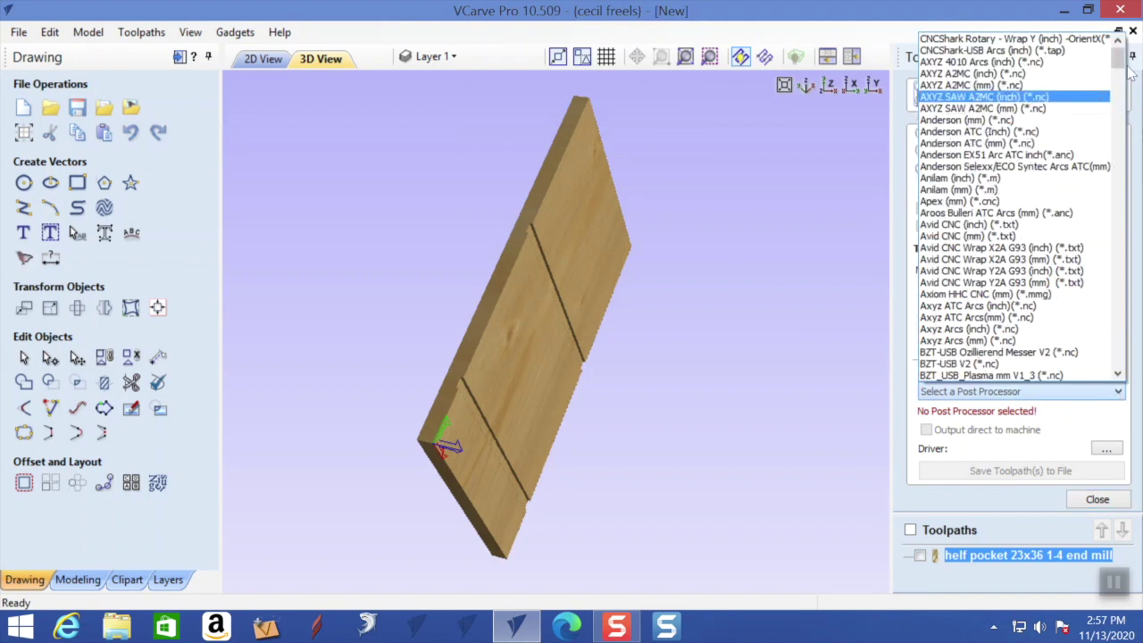
drag(1116, 59, 1115, 230)
click(1091, 248)
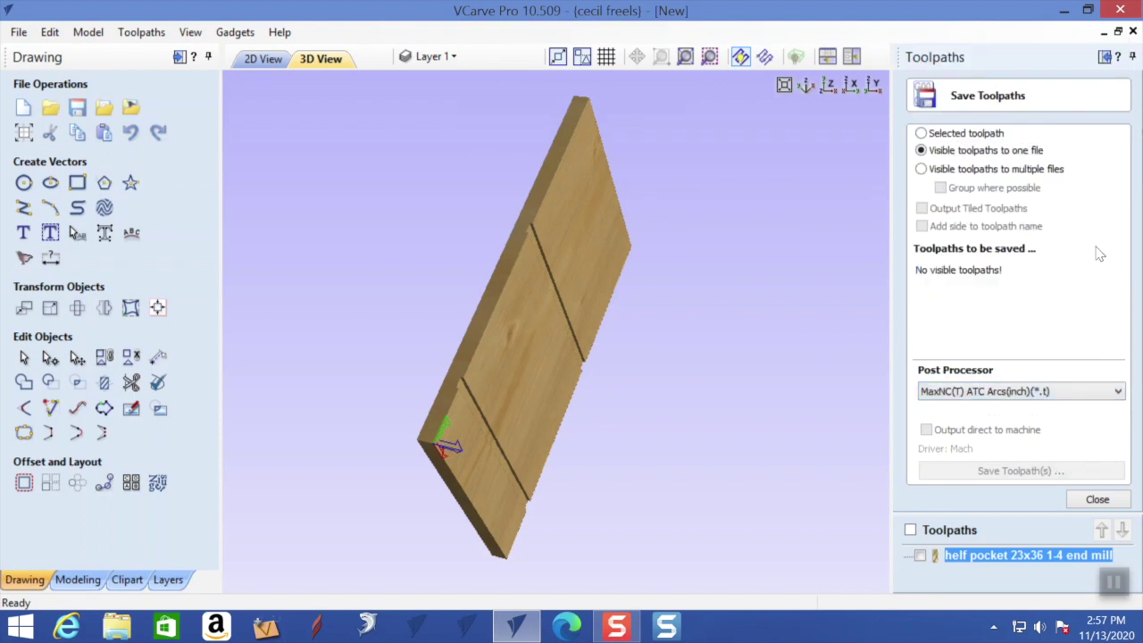
click(1118, 391)
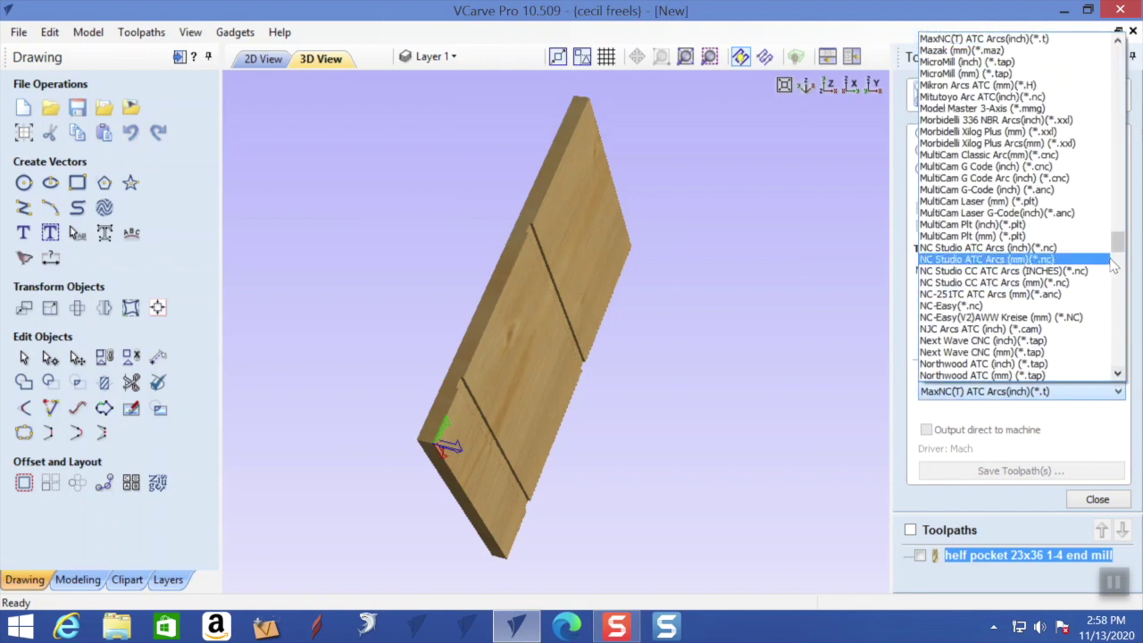
drag(1123, 250, 1141, 92)
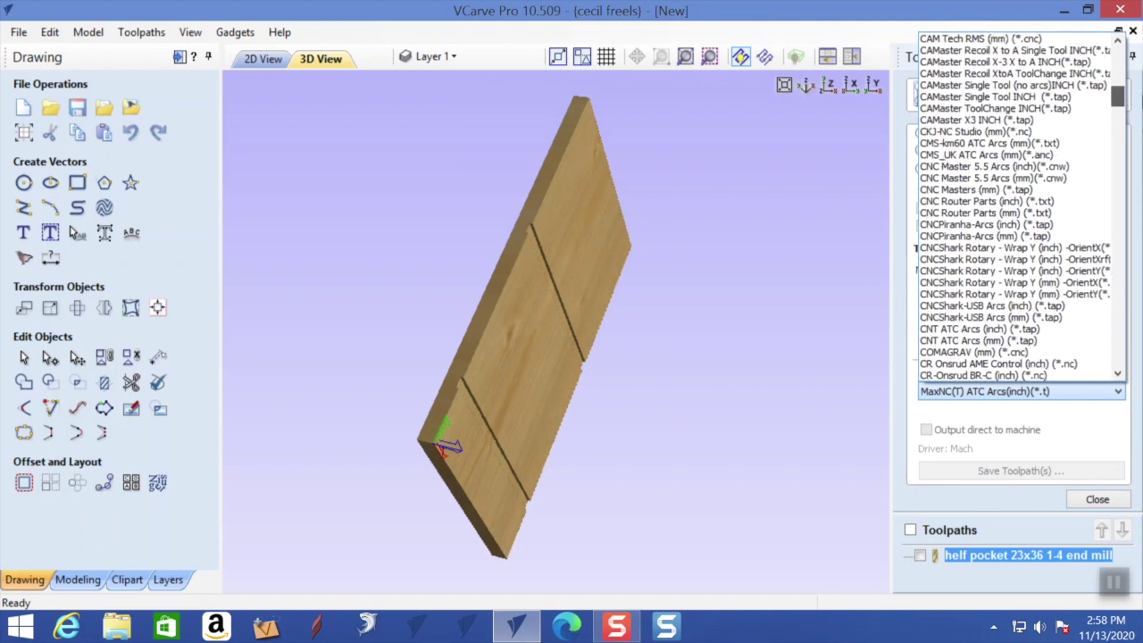
click(990, 306)
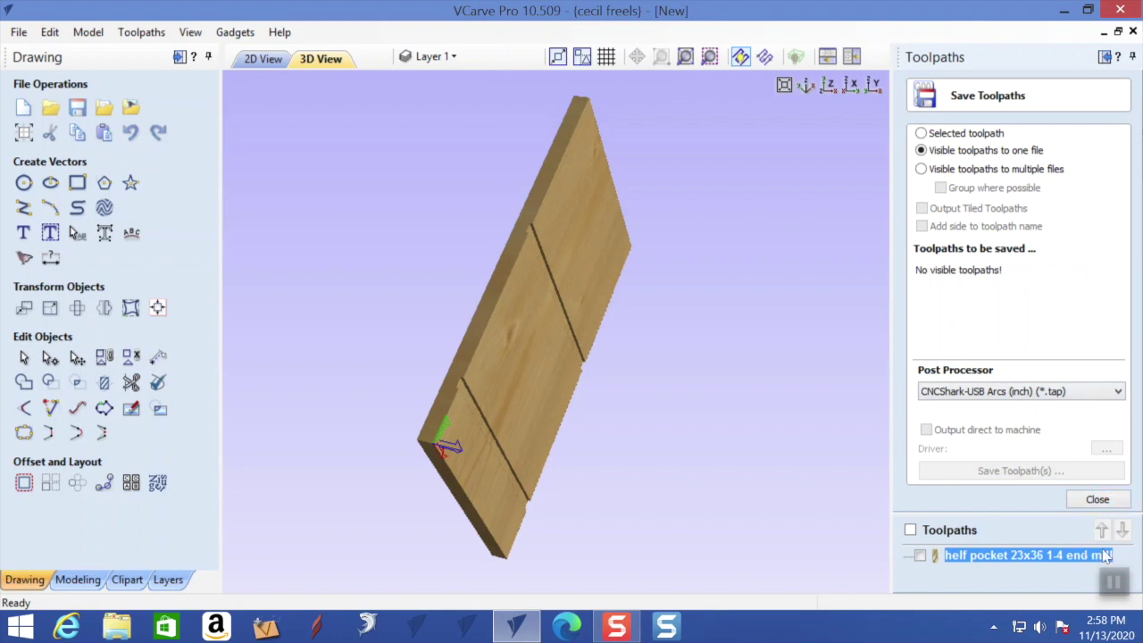
Make the pocket toolpath visible and save it to the Cruzer (F:) drive as "shelf pocket 23x36 1-4 end mill".
click(923, 555)
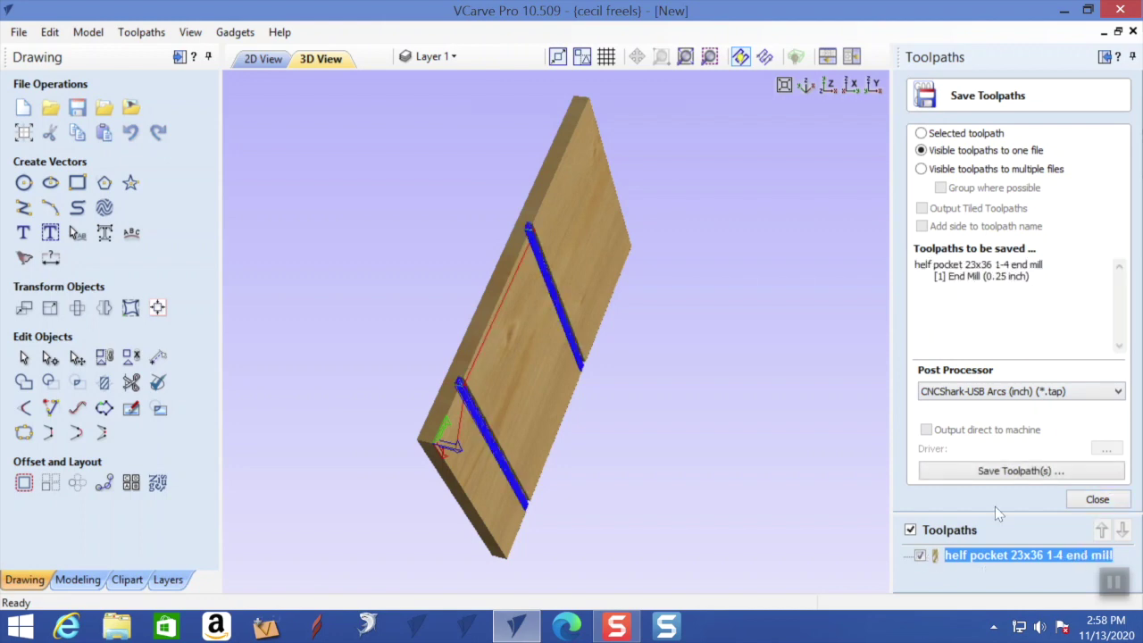
click(1050, 479)
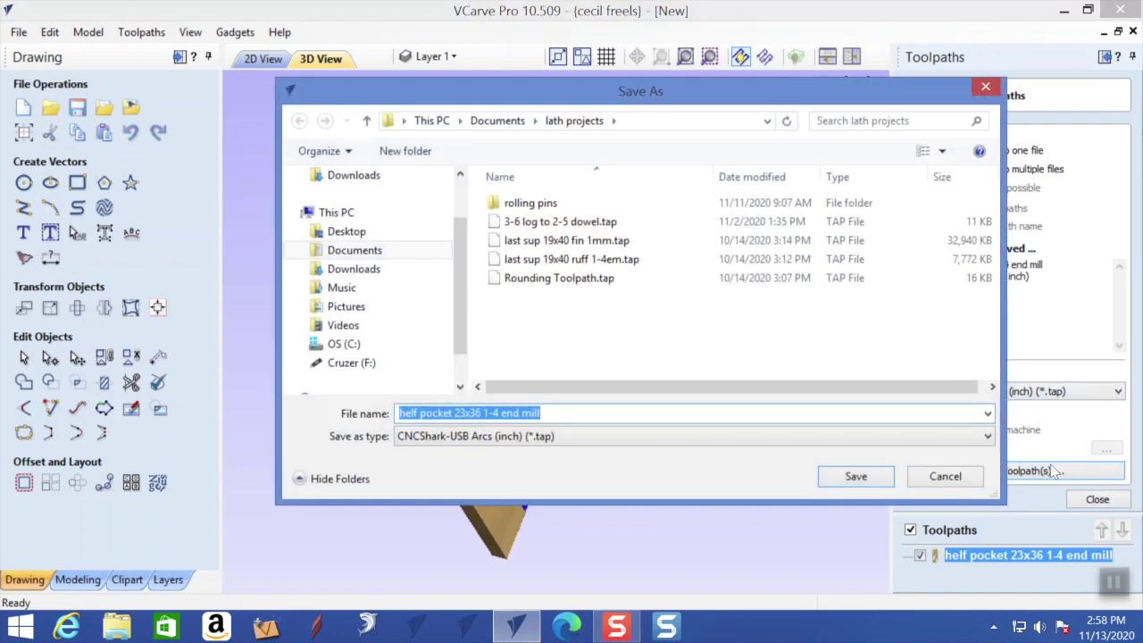
click(346, 363)
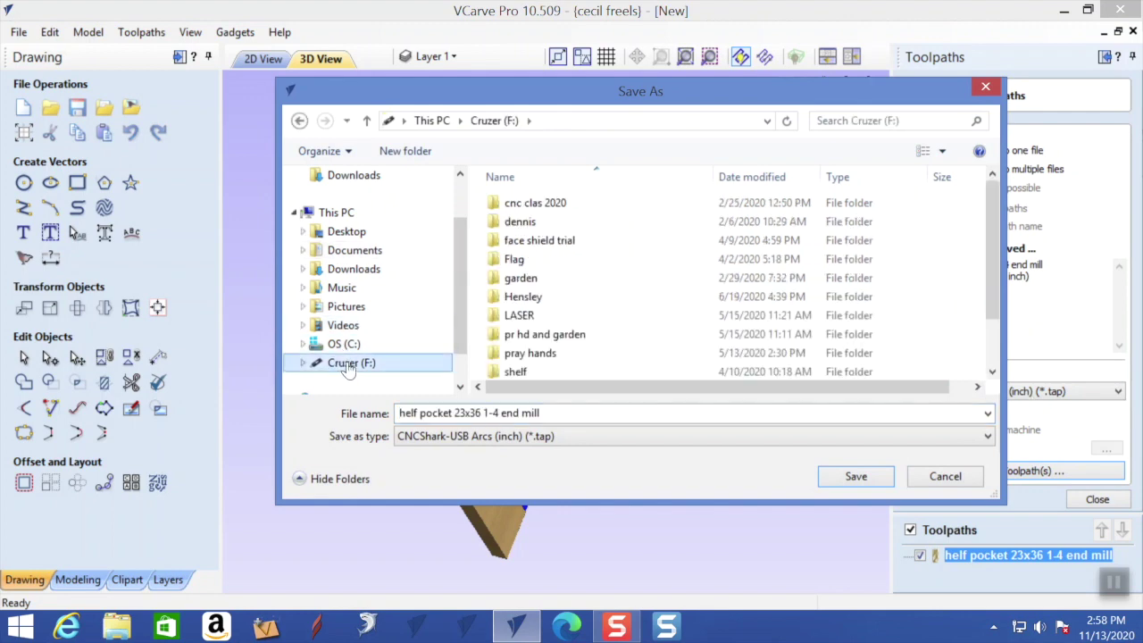
drag(1000, 217, 1000, 290)
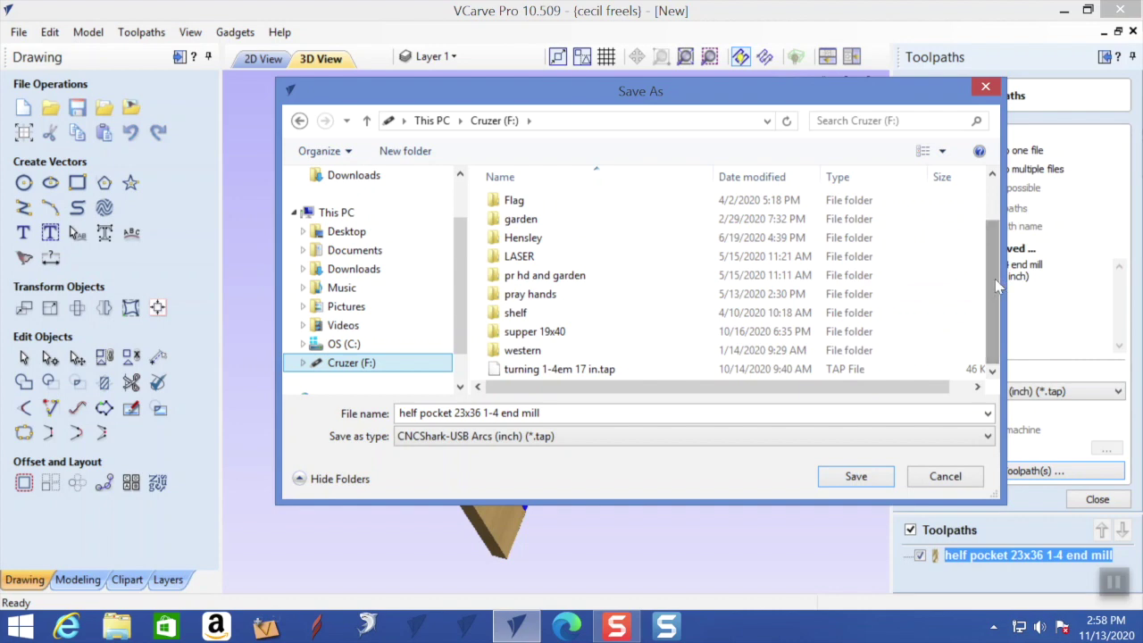
click(400, 413)
click(400, 413)
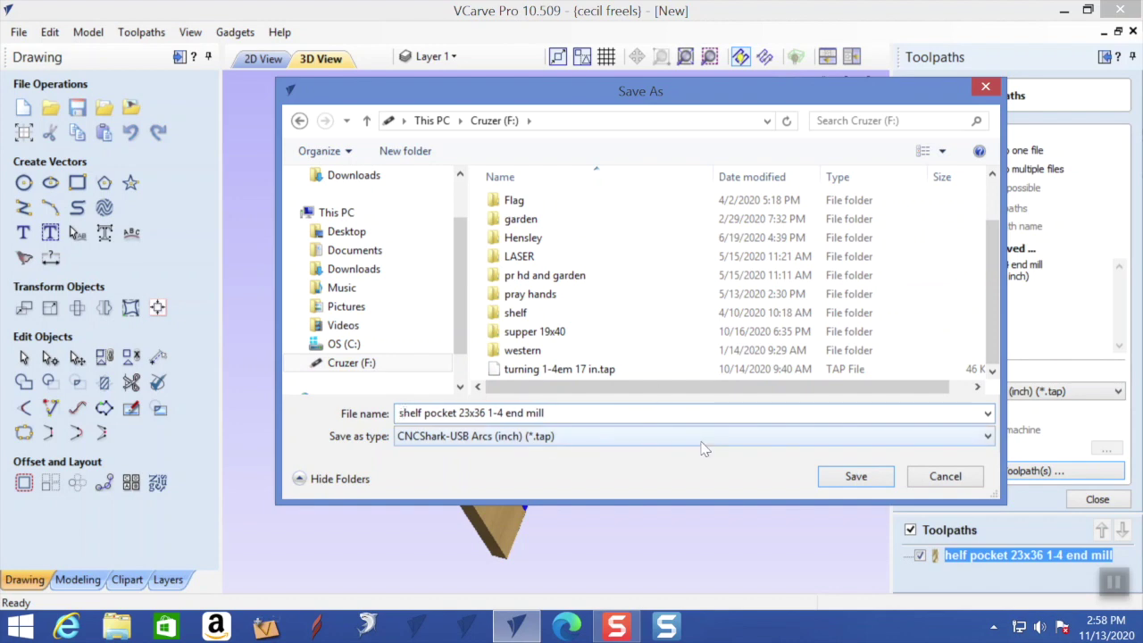
click(858, 477)
click(1120, 502)
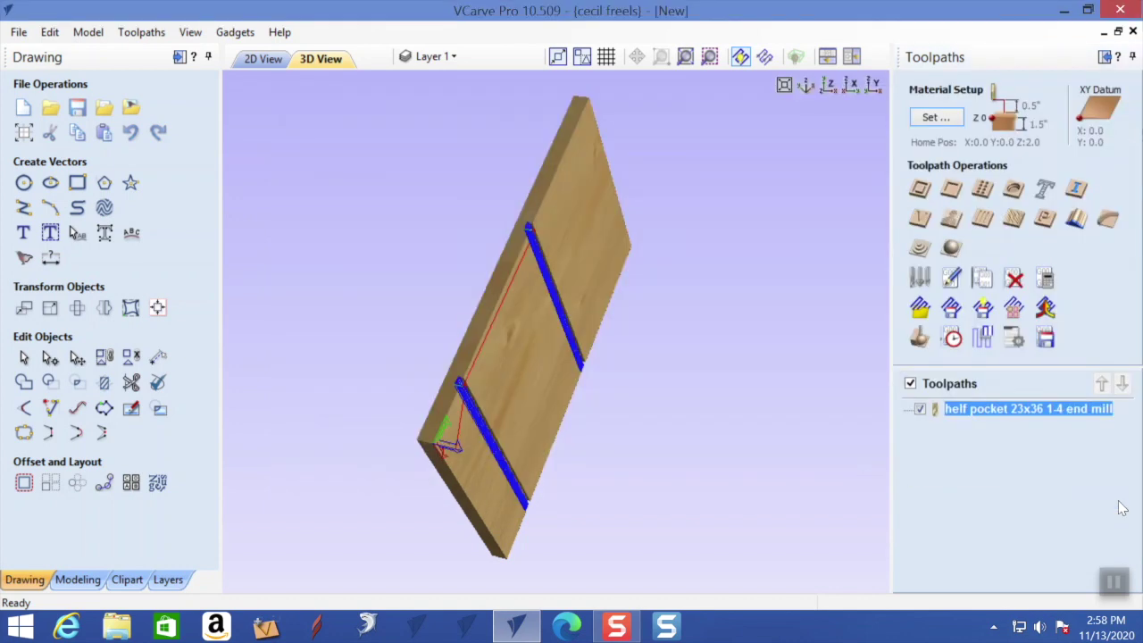
Set the material's rapid Z gaps to 2 inches clearance (Z1) and .2 inches plunge (Z2).
click(948, 119)
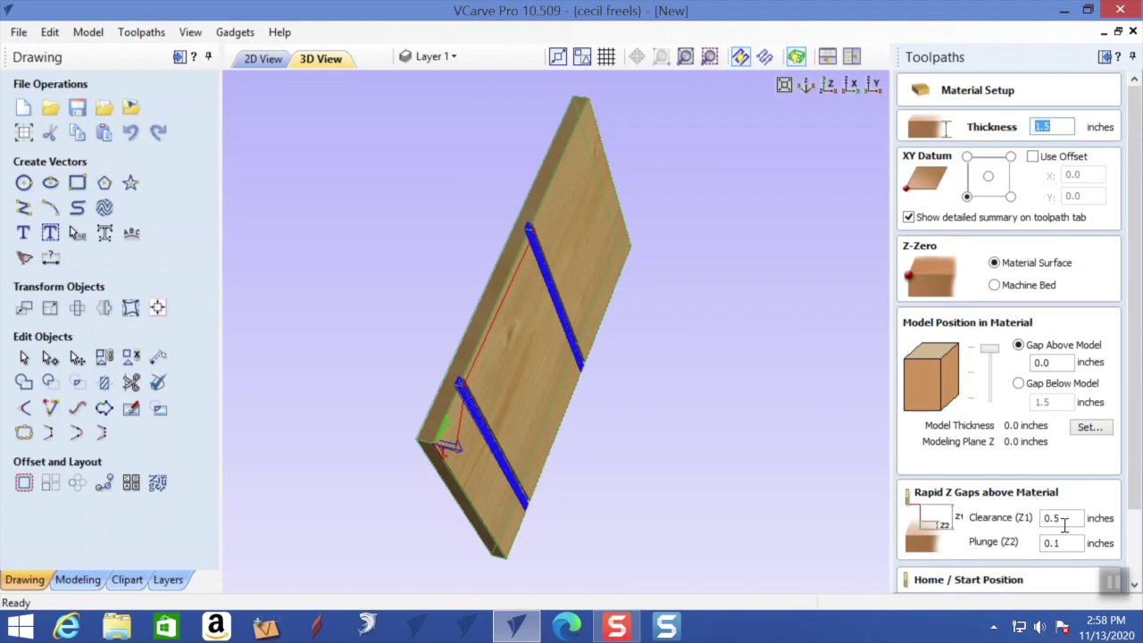
drag(1077, 517, 1011, 518)
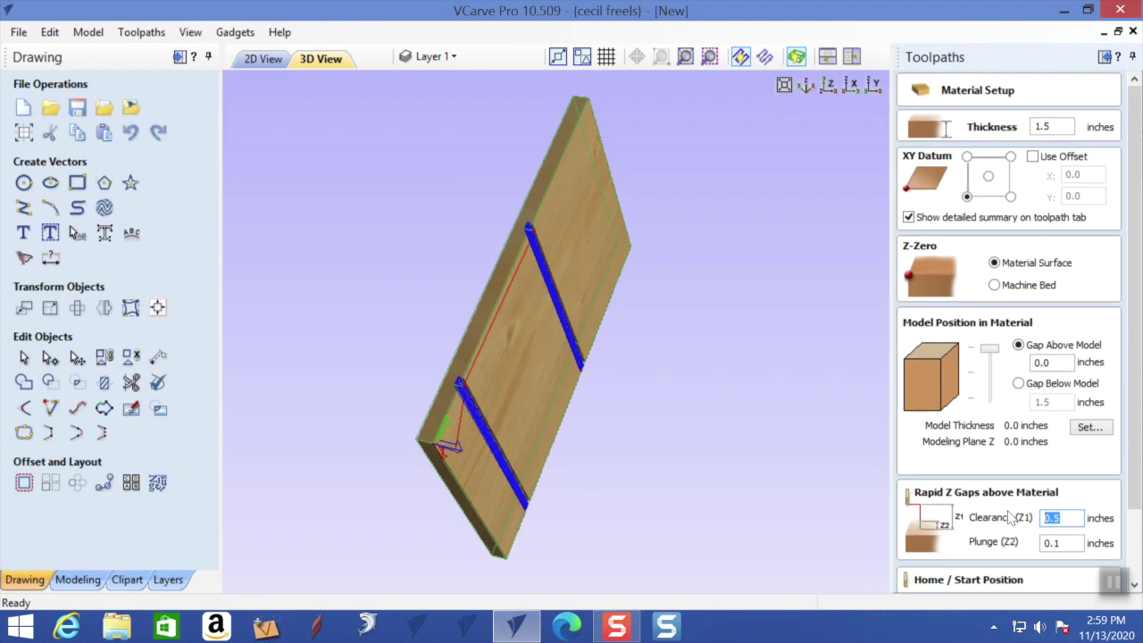
text(2)
drag(1063, 543, 1011, 534)
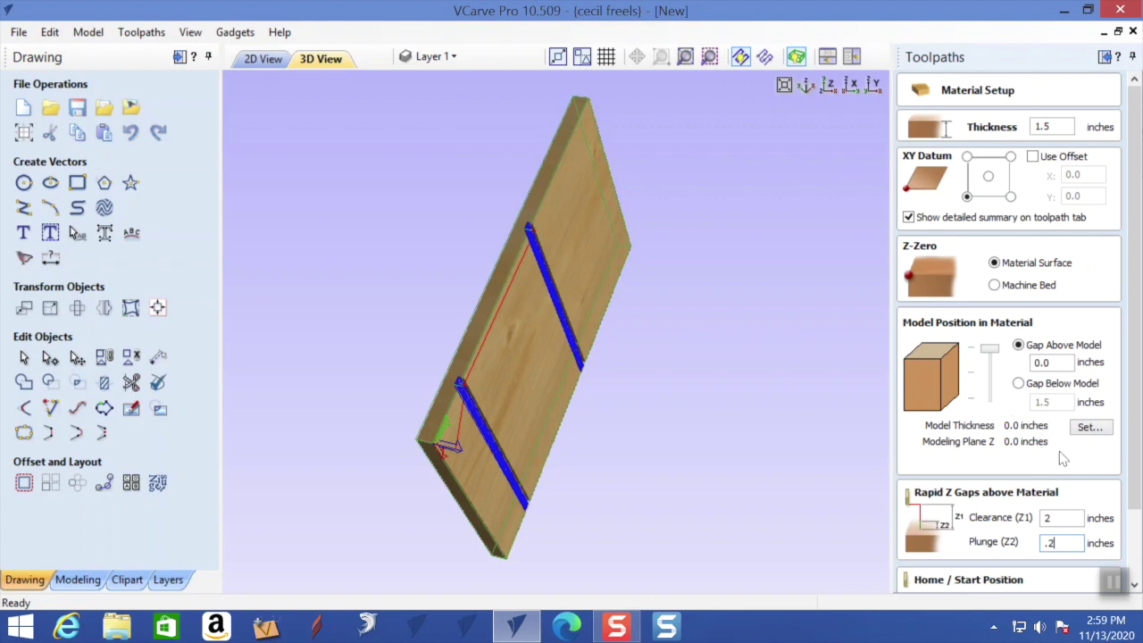
drag(1136, 522, 1136, 576)
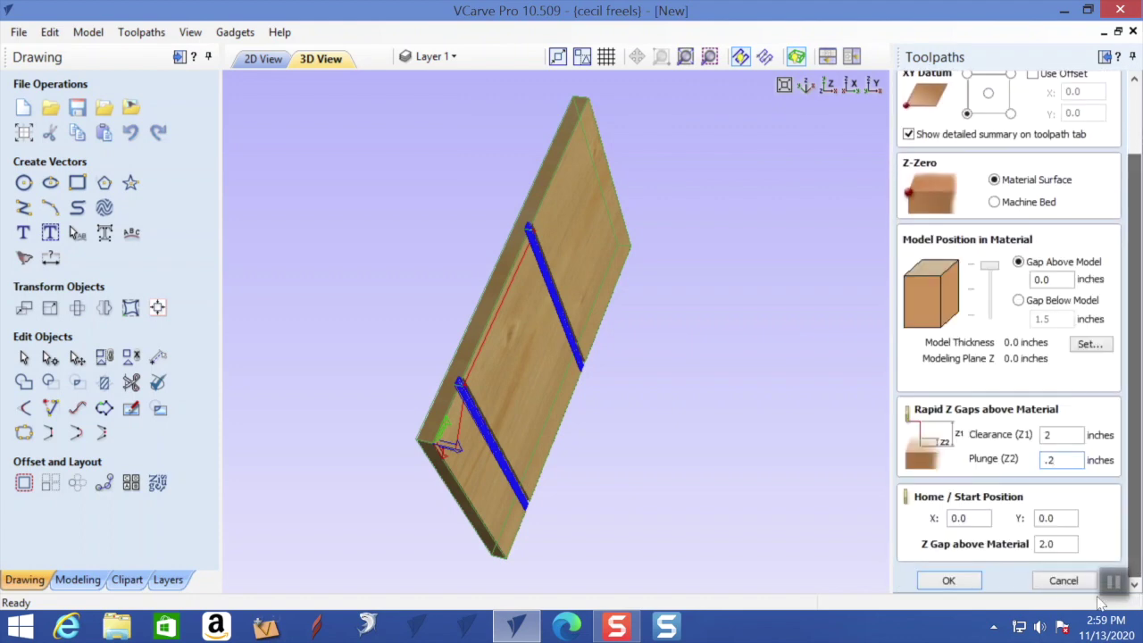
click(950, 580)
click(519, 370)
click(572, 329)
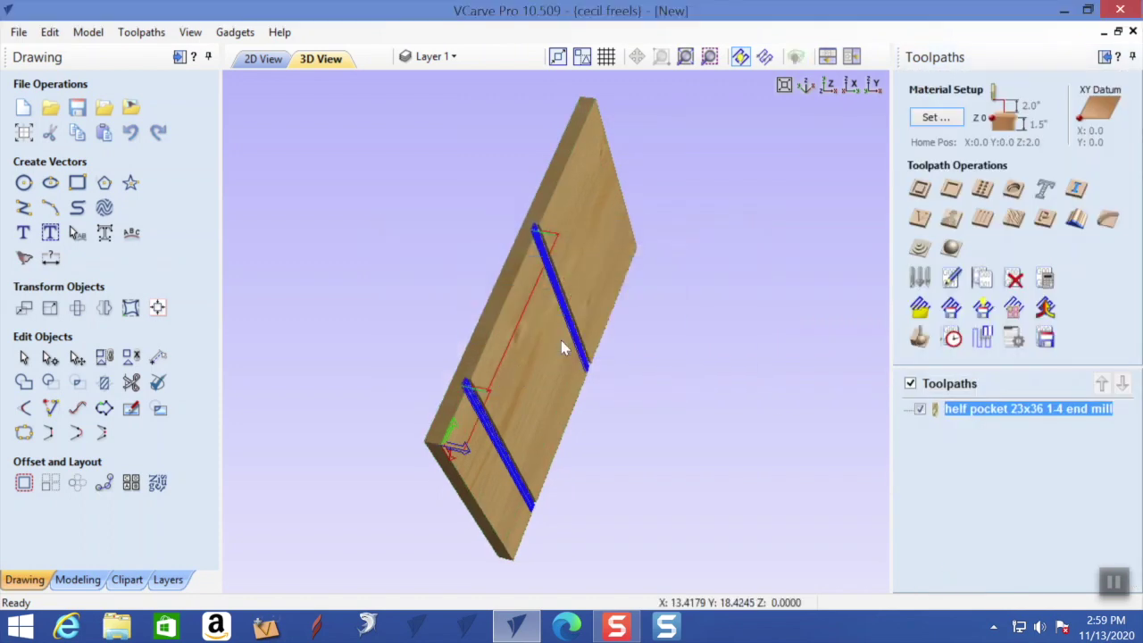
Move the job's XY datum to the board's lower-right corner and show the layout in 2D.
drag(490, 422, 684, 408)
drag(648, 334, 581, 280)
drag(597, 472, 563, 497)
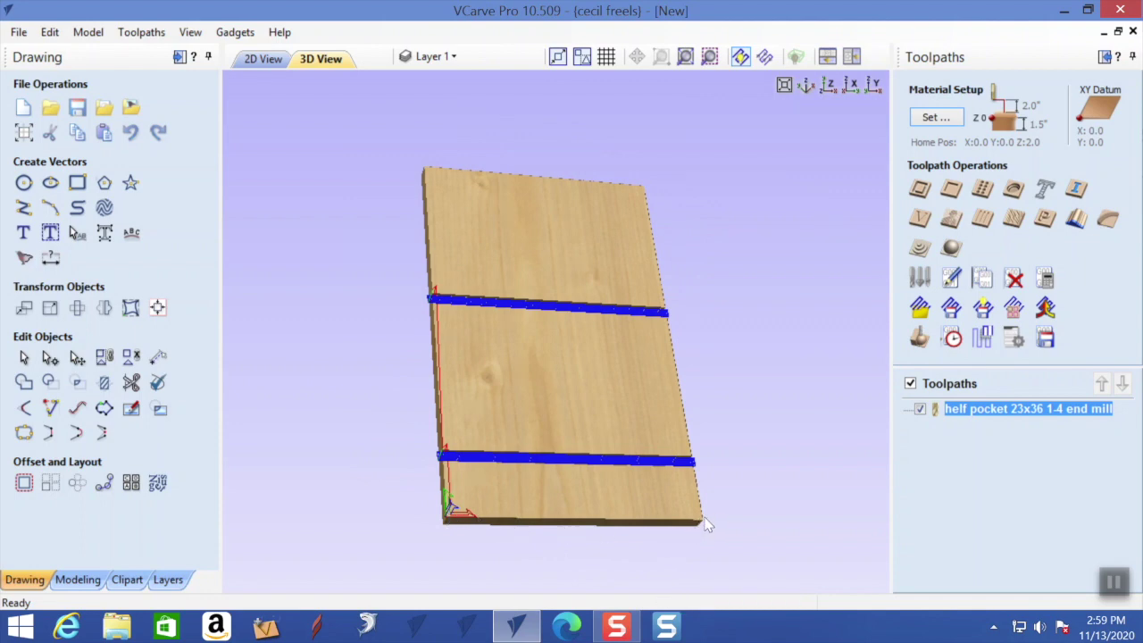
click(22, 134)
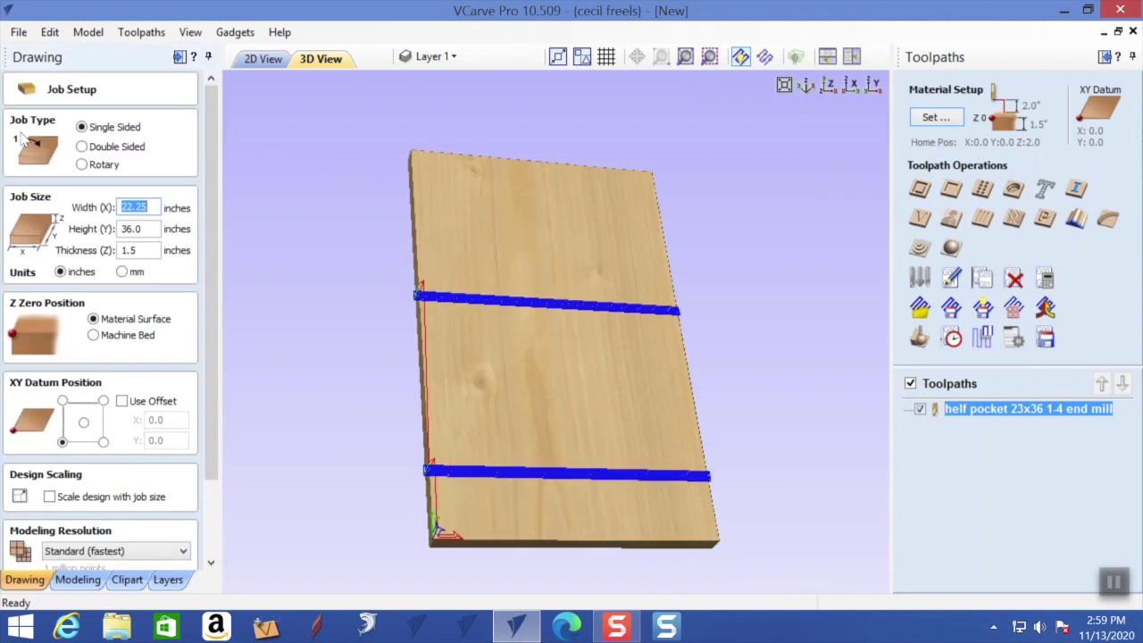
click(104, 443)
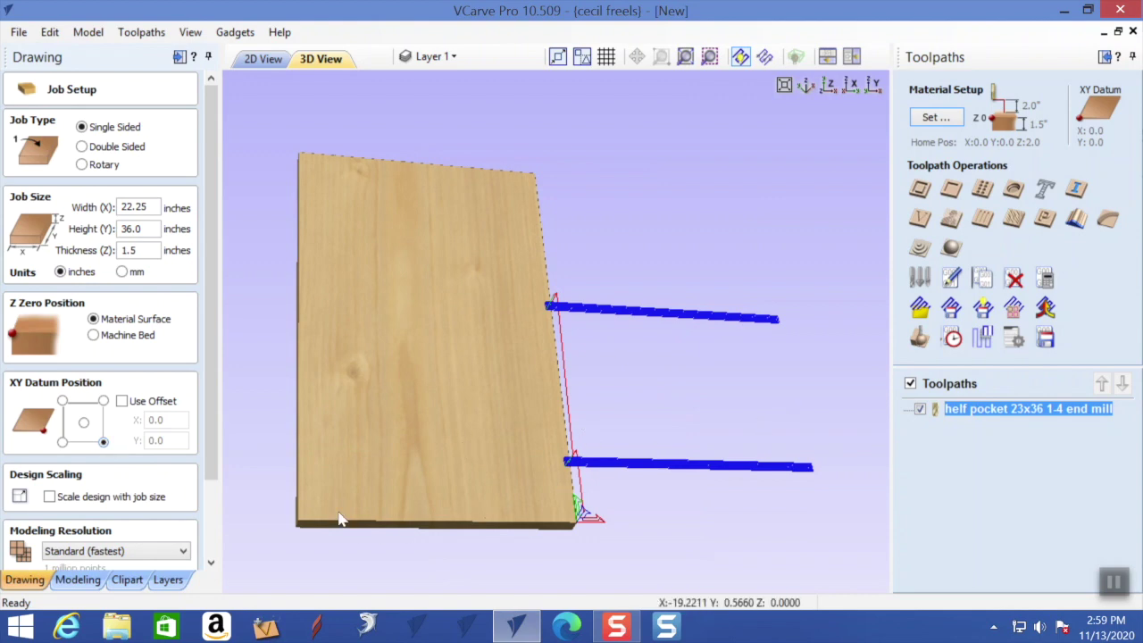
drag(206, 392, 212, 522)
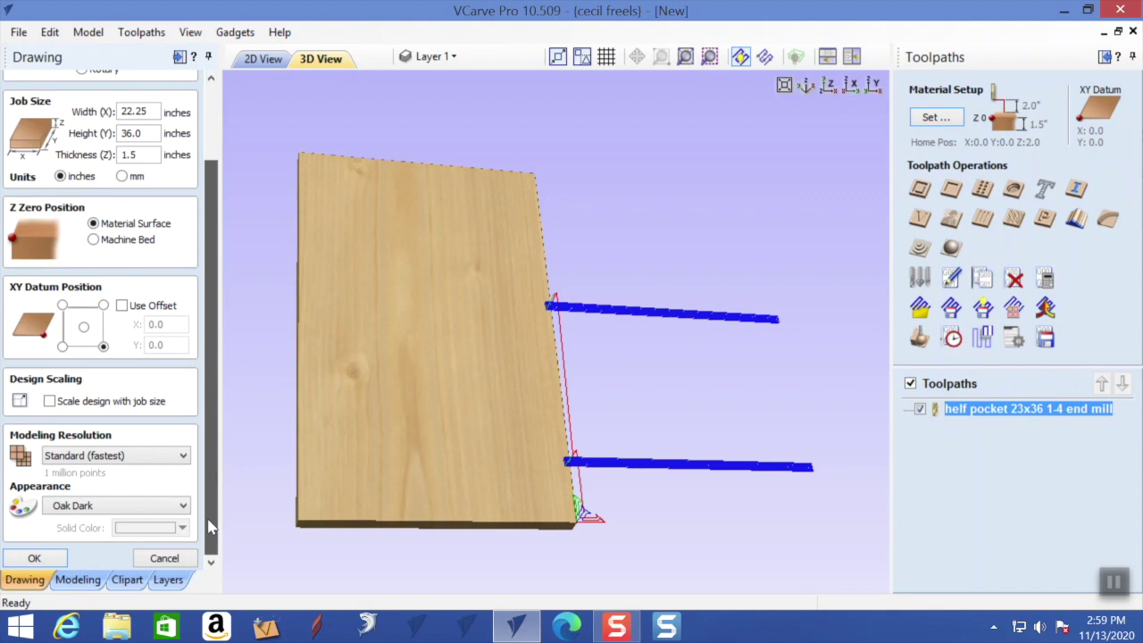
click(263, 59)
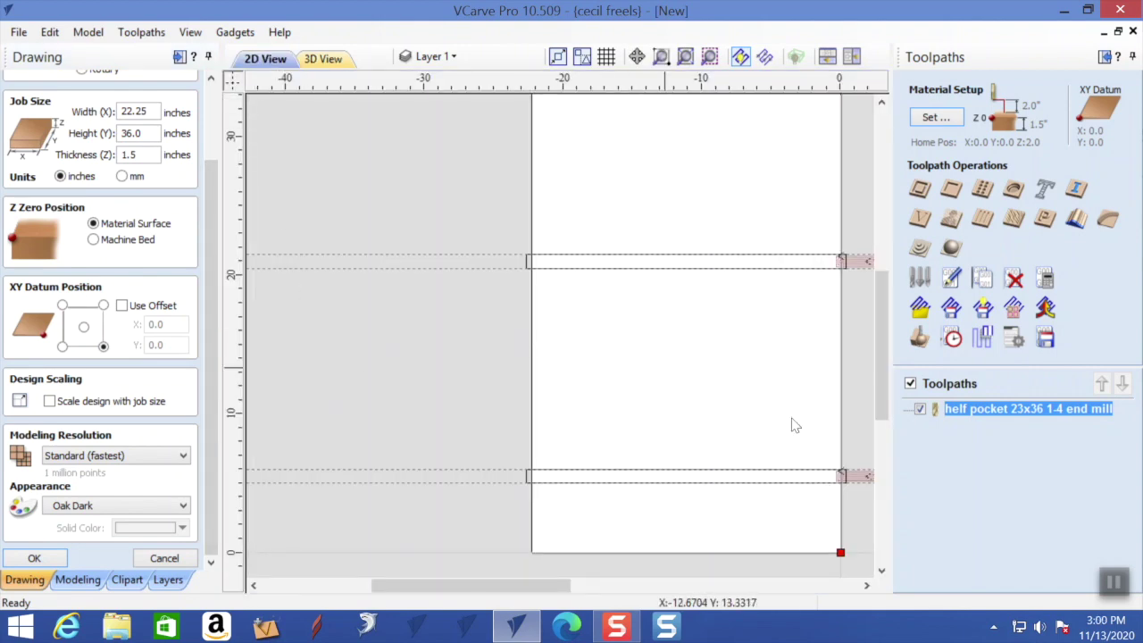
Recalculate the pocket toolpath for the lower-right datum and examine its rapid moves over the board from several 3D angles.
double_click(978, 411)
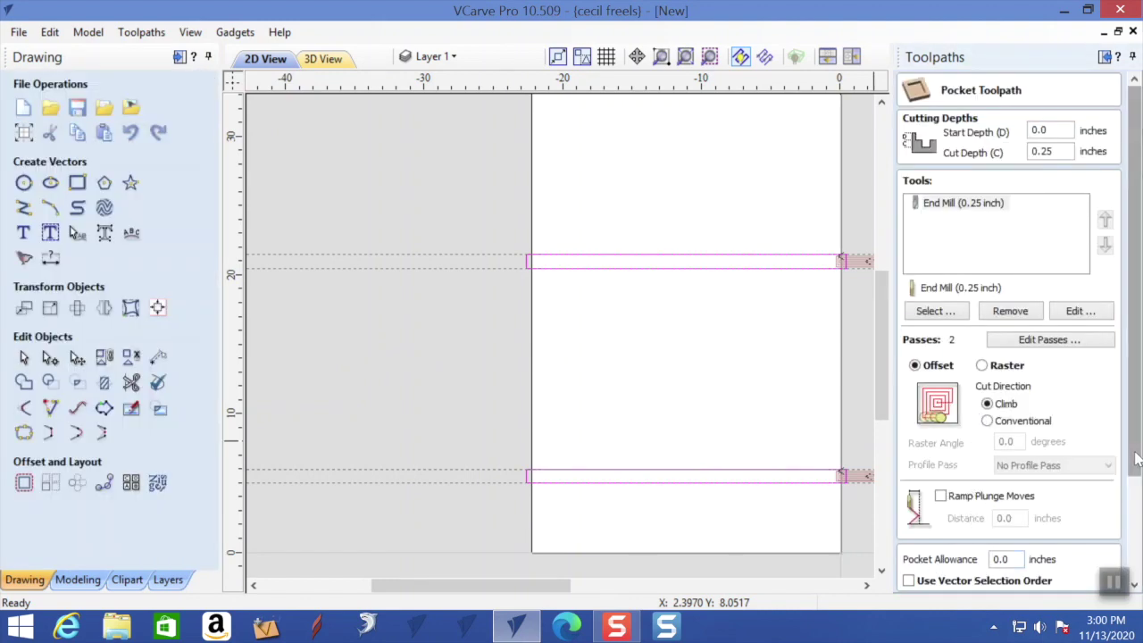
scroll(1114, 470, down, 3)
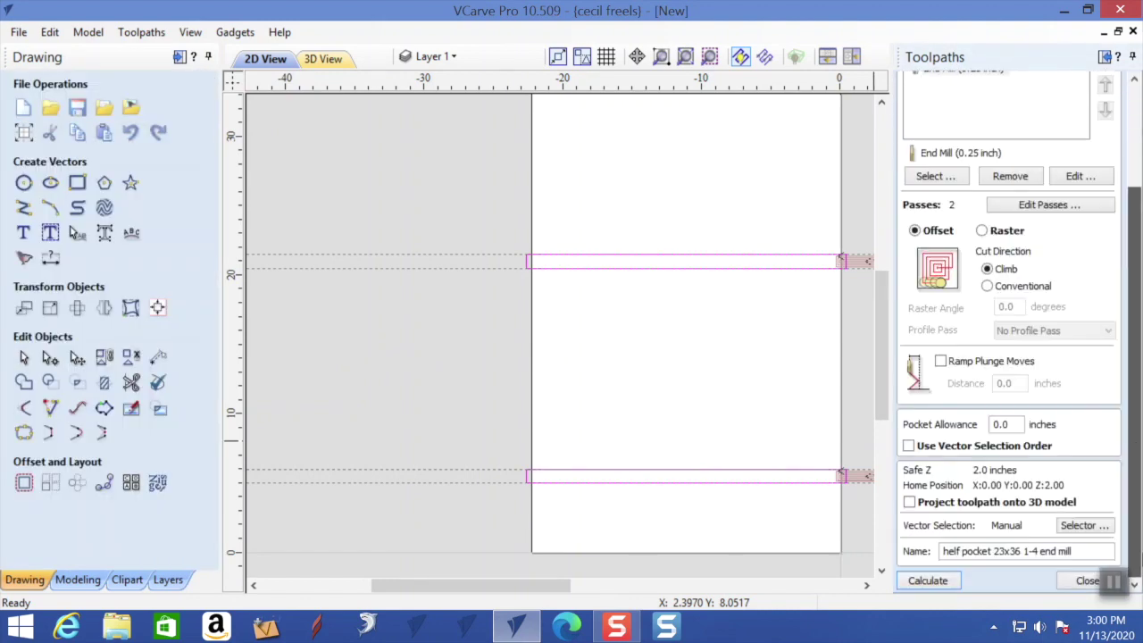
click(936, 580)
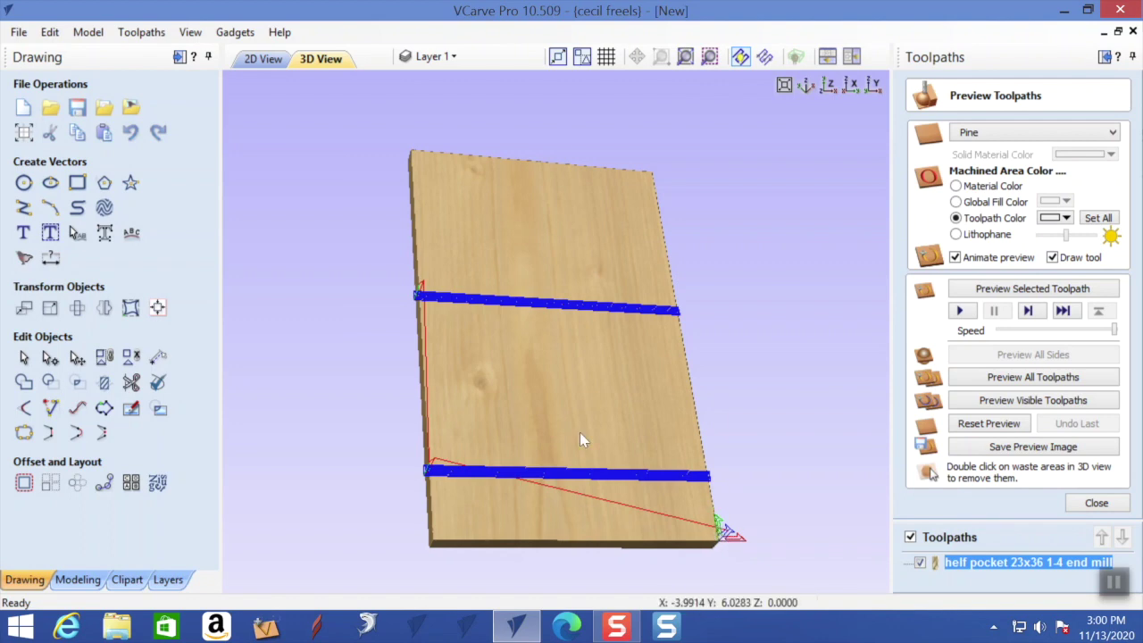
drag(547, 356, 363, 367)
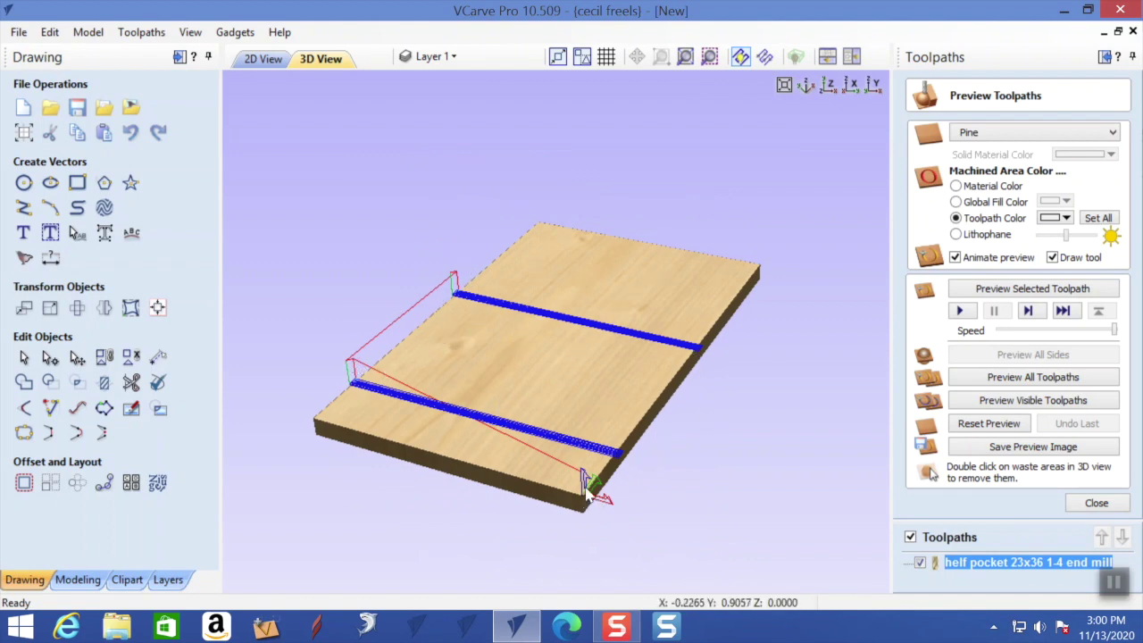
drag(607, 403, 683, 365)
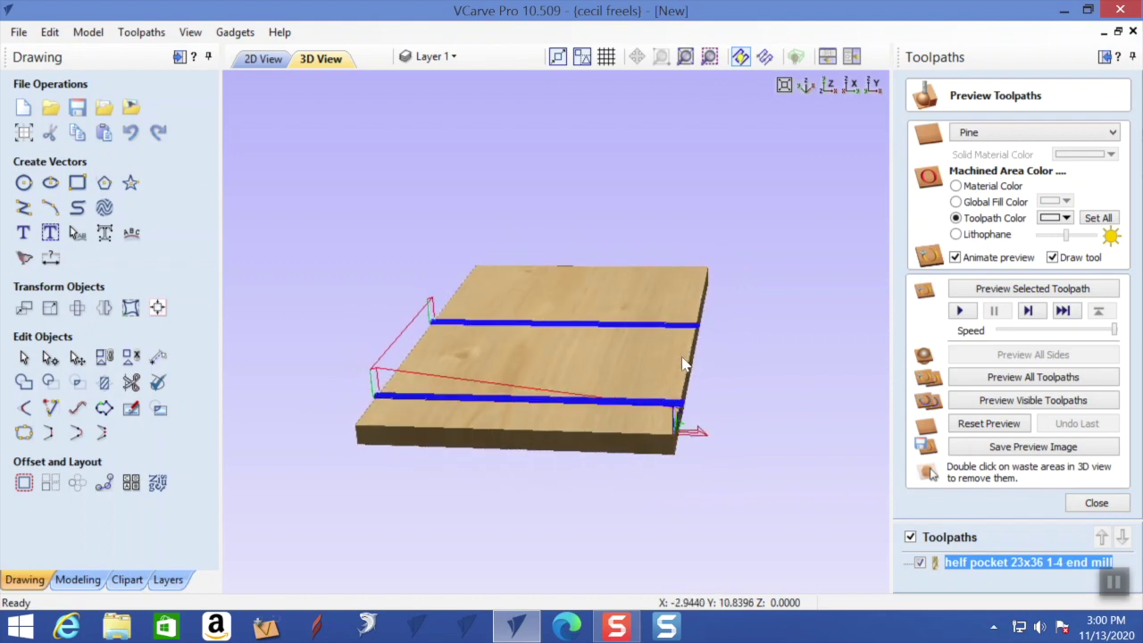
drag(528, 403, 490, 384)
drag(566, 303, 628, 342)
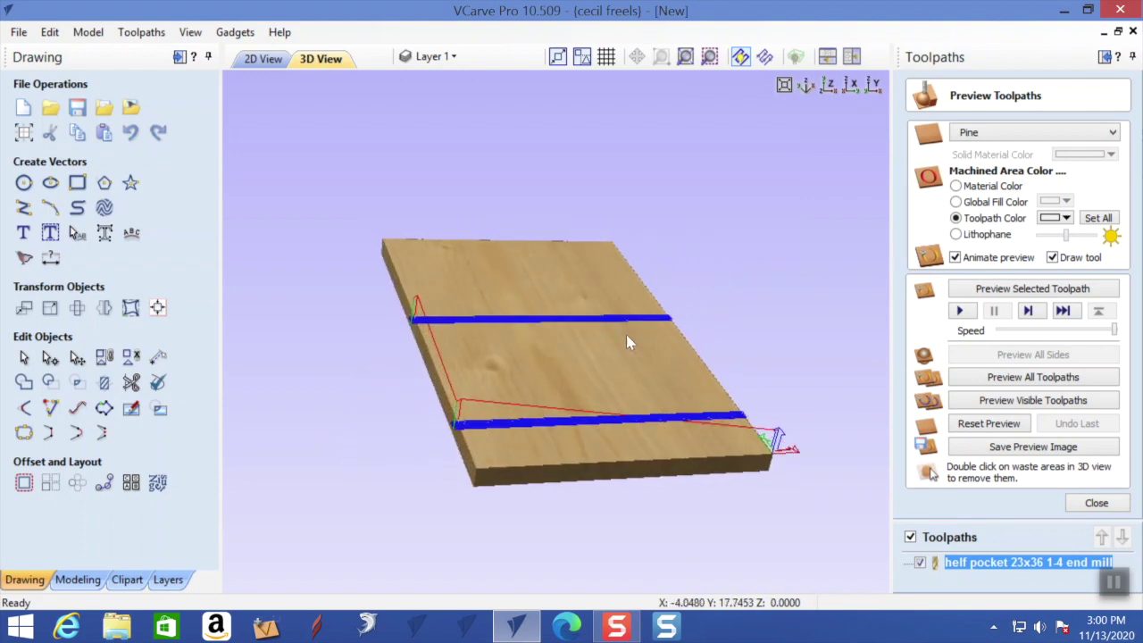
click(1097, 503)
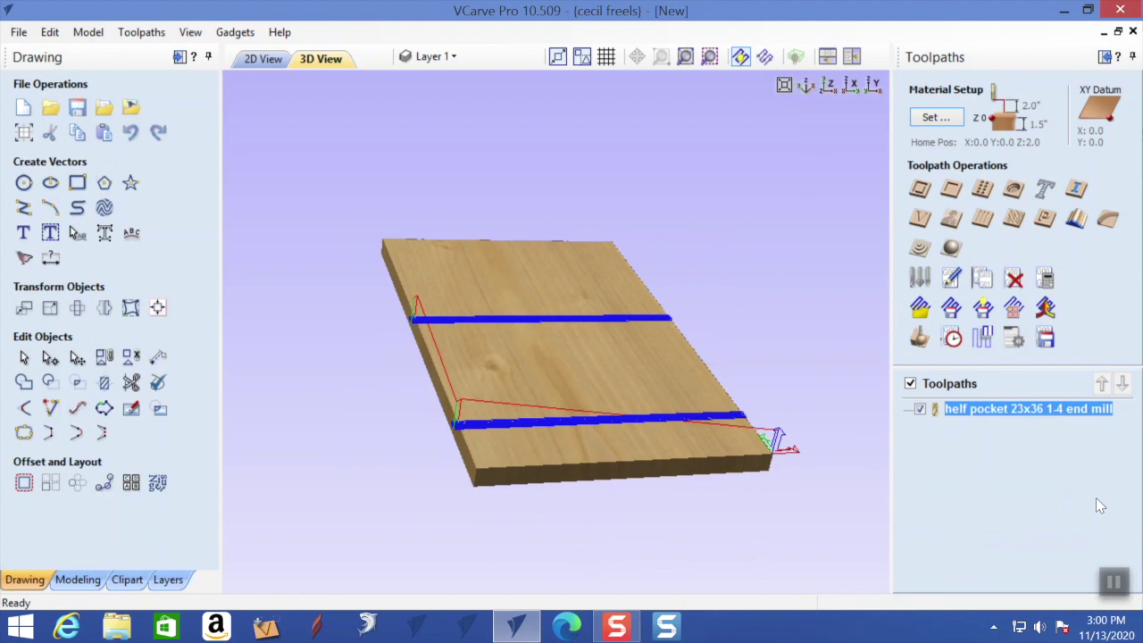
Save the recalculated toolpath to the Cruzer (F:) drive as a CNCShark-USB Arcs (inch) file named "helf pocket 23x36 1-4 end mill".
click(1045, 338)
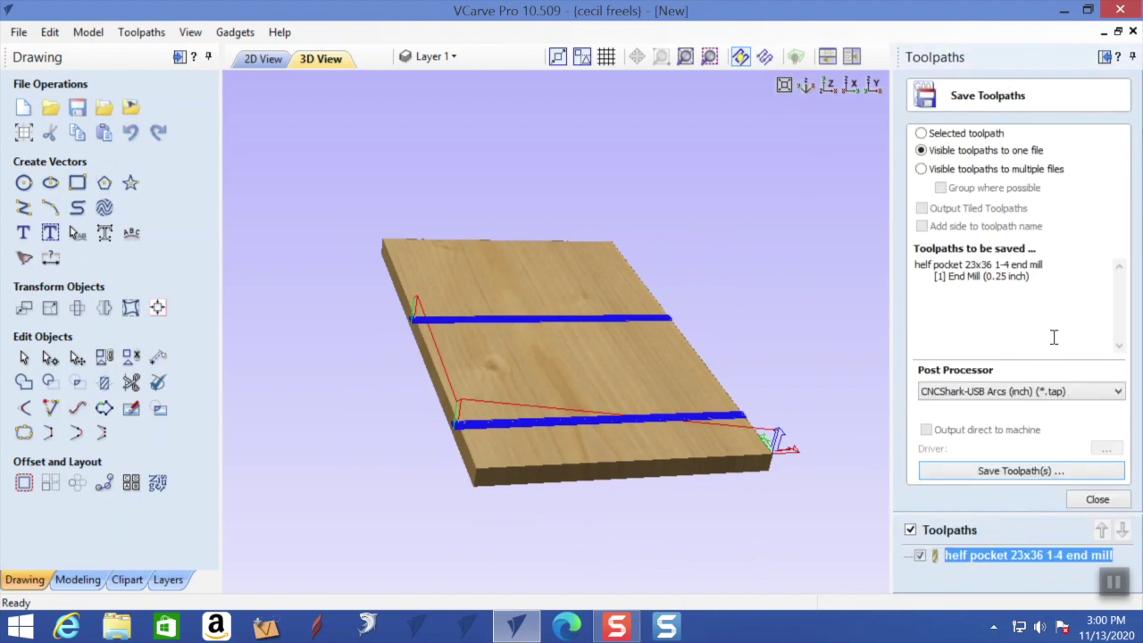
click(1090, 472)
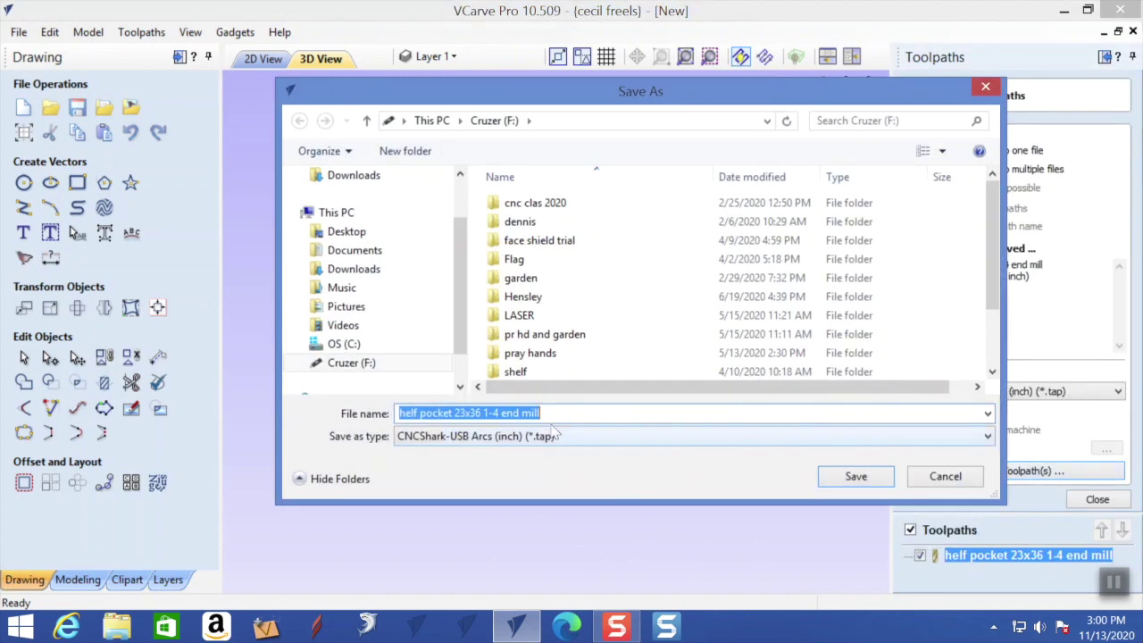
click(855, 478)
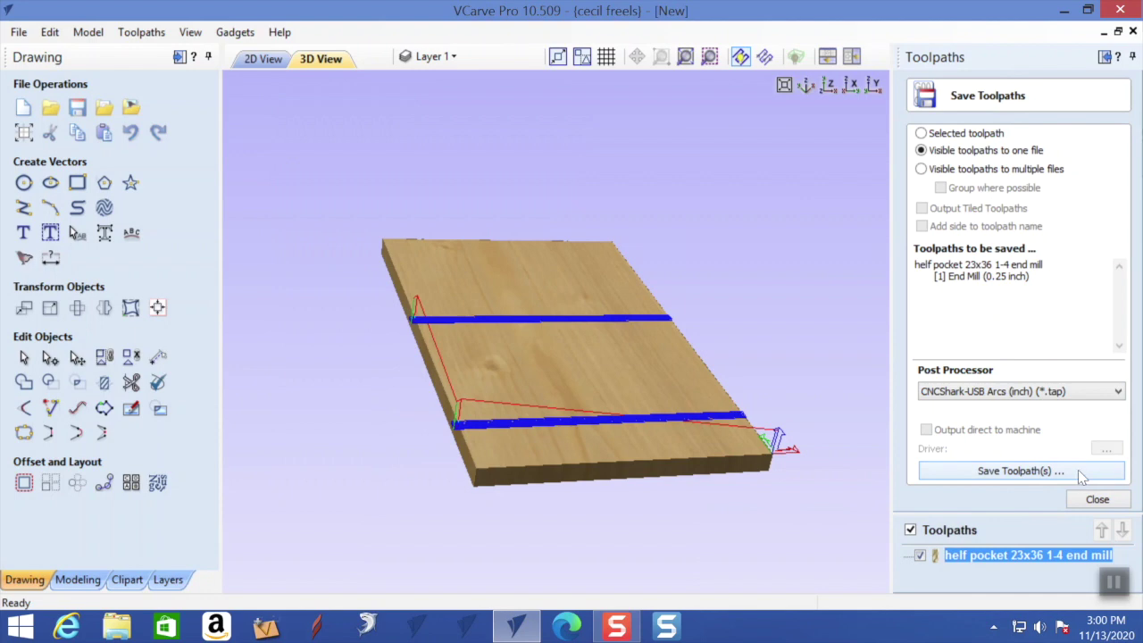
Save the toolpath to the Cruzer (F:) drive as "shelf pocket 23x36 1-4 end mill", replacing the existing file of that name.
click(1089, 480)
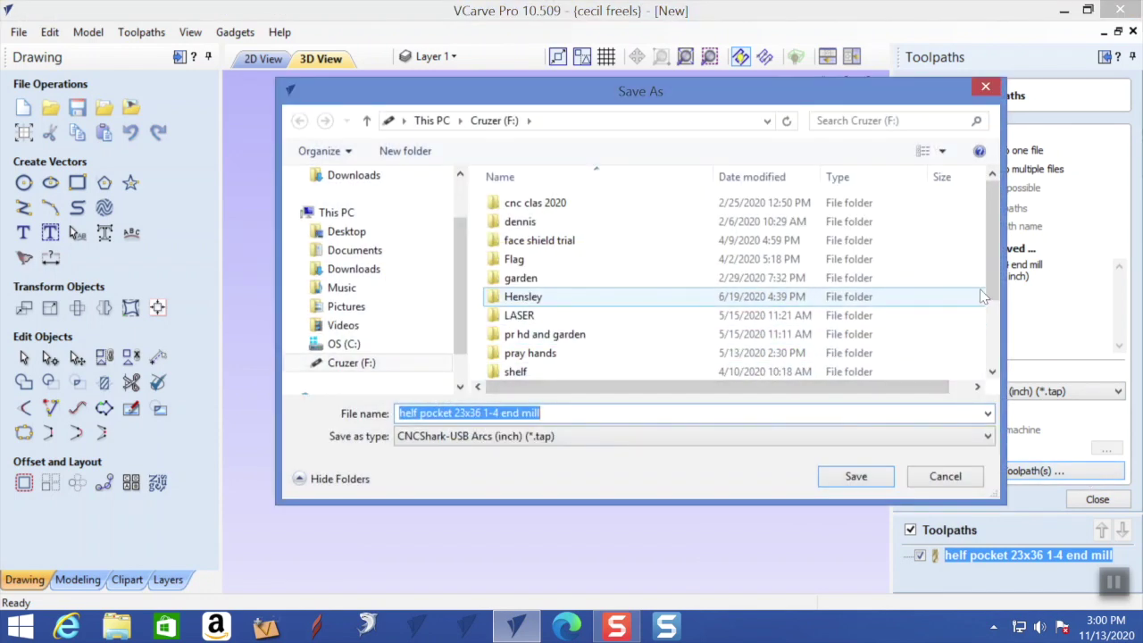
drag(997, 280, 996, 381)
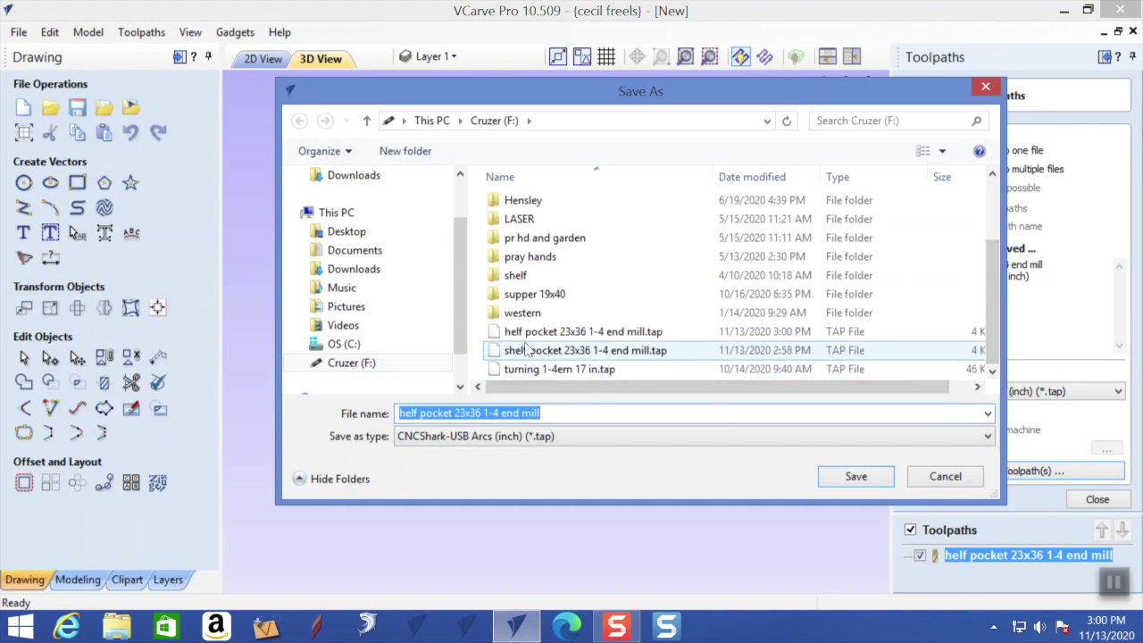
click(399, 413)
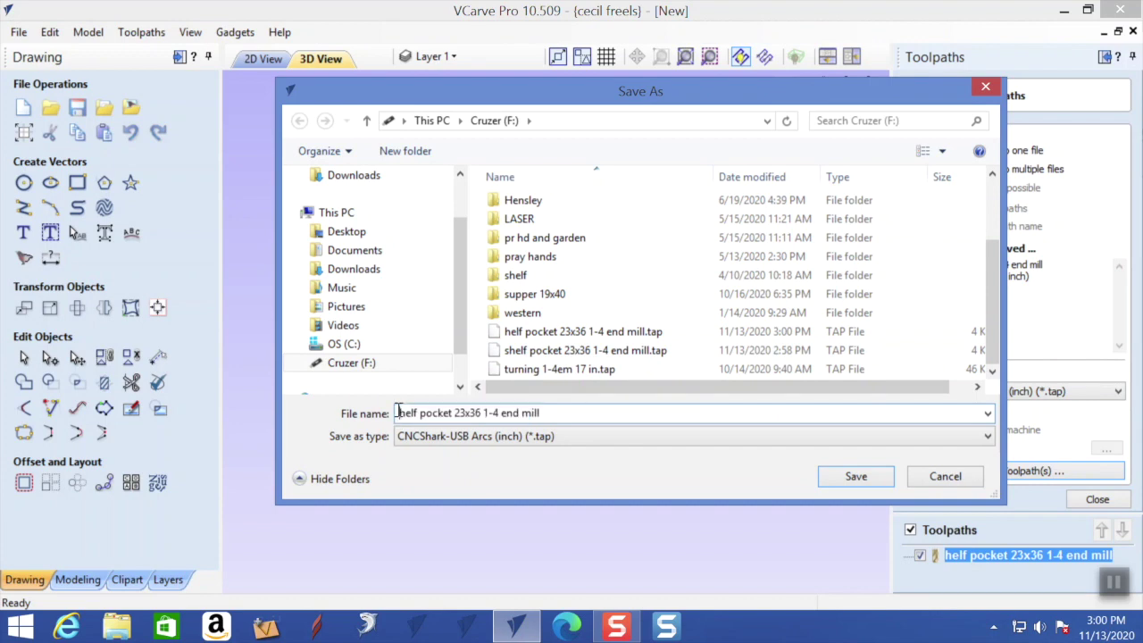
text(s)
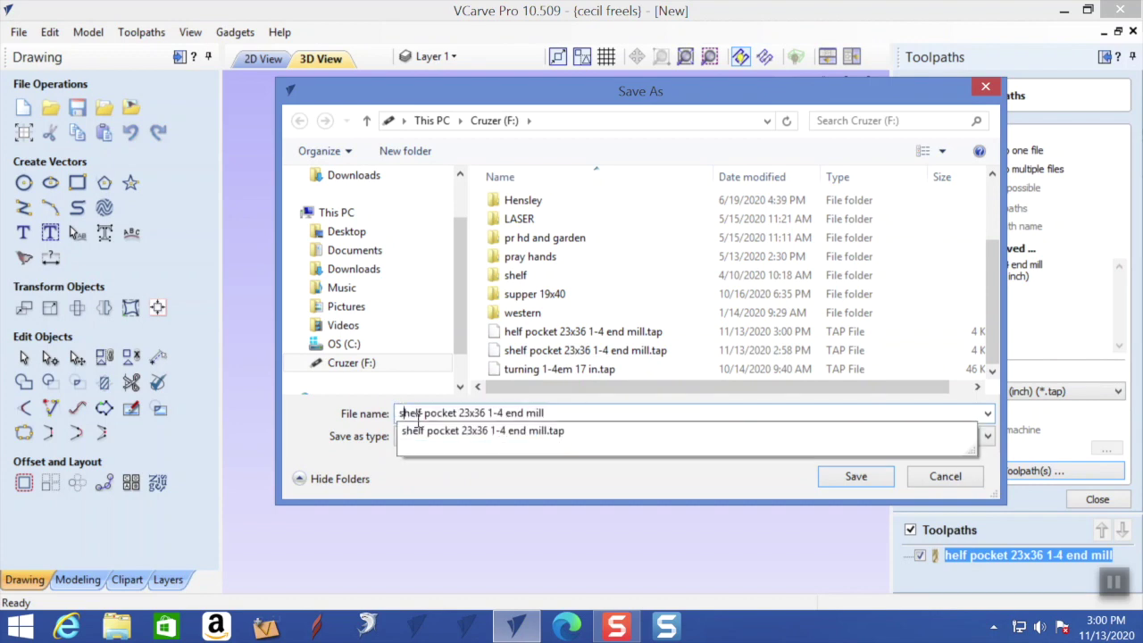
click(856, 476)
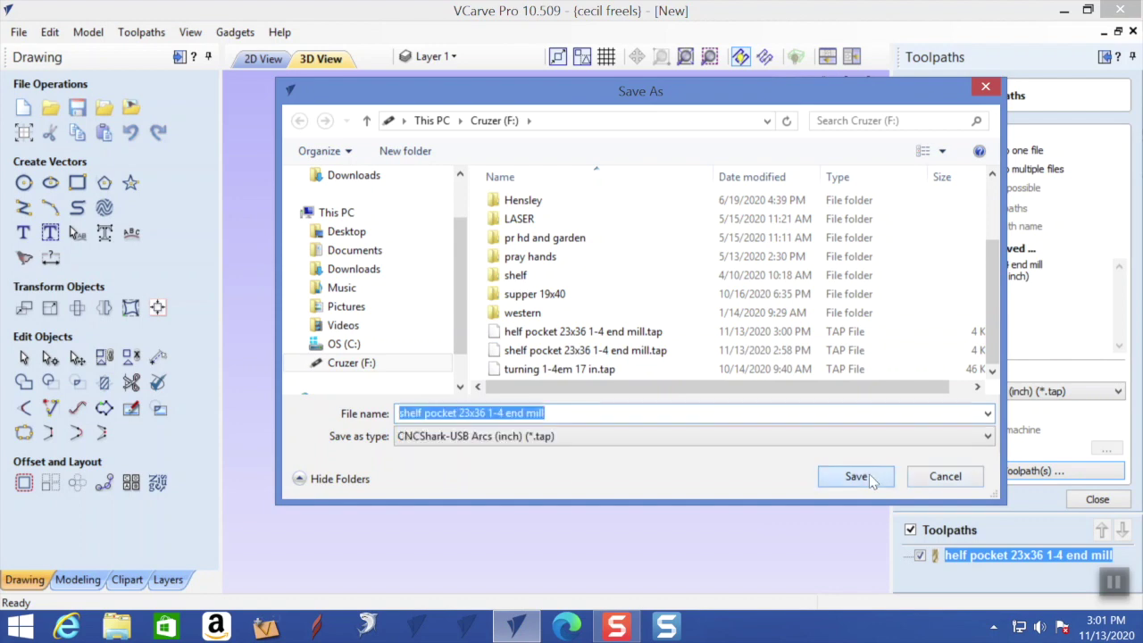
click(624, 320)
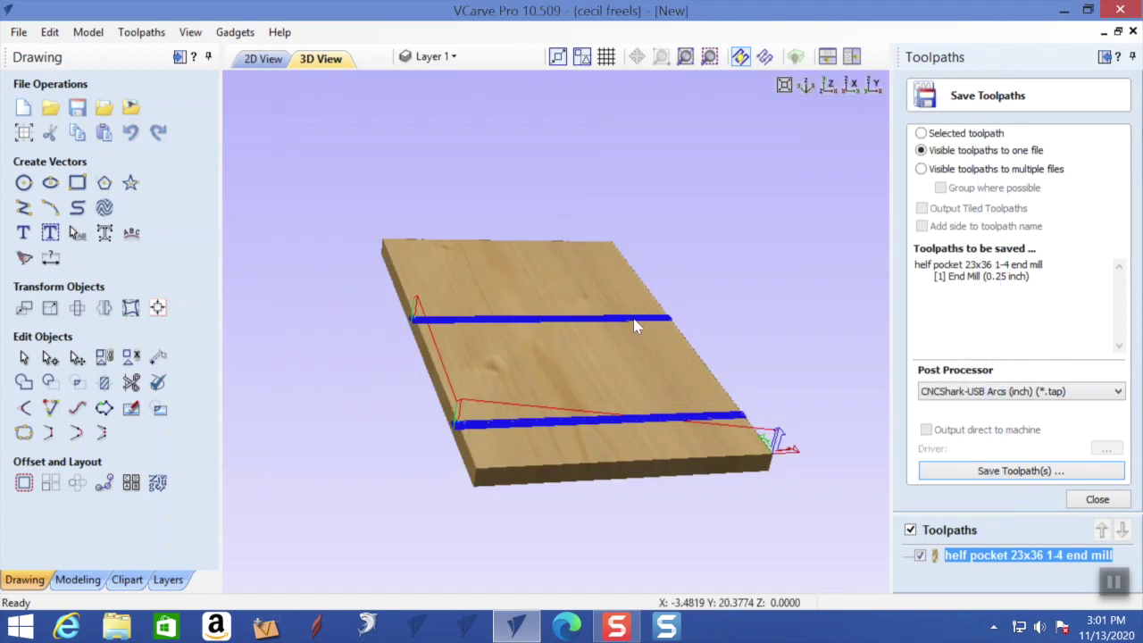
Permanently delete the misnamed "helf pocket 23x36 1-4 end mill.tap" from the Cruzer (F:) drive and leave without saving the toolpath again.
click(1055, 476)
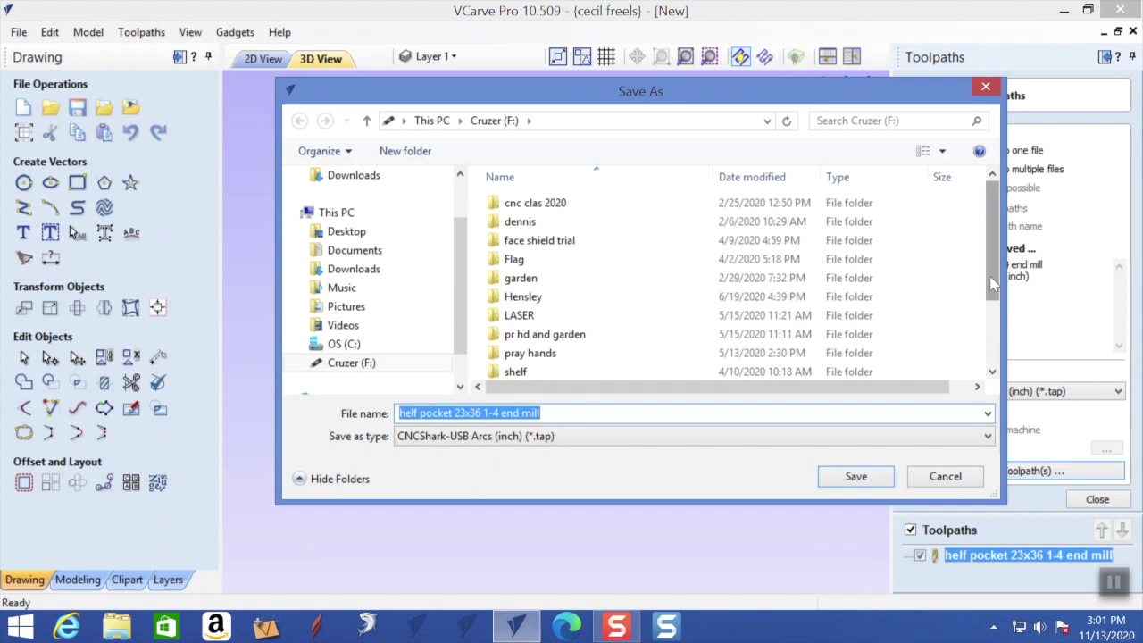
scroll(993, 284, down, 3)
click(614, 336)
right_click(614, 333)
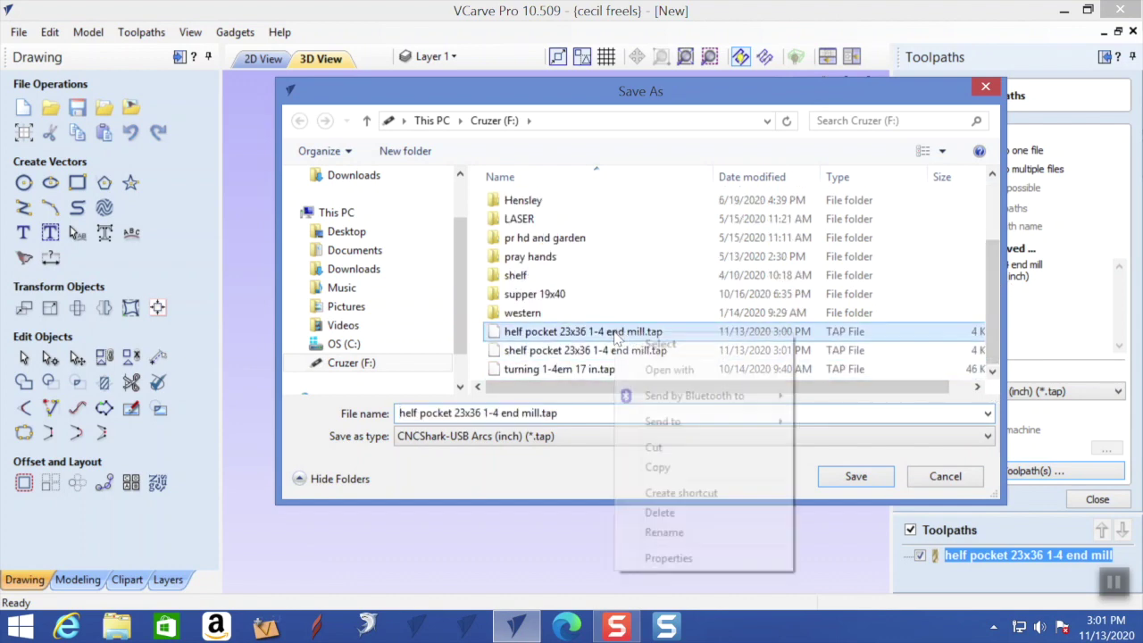
click(683, 512)
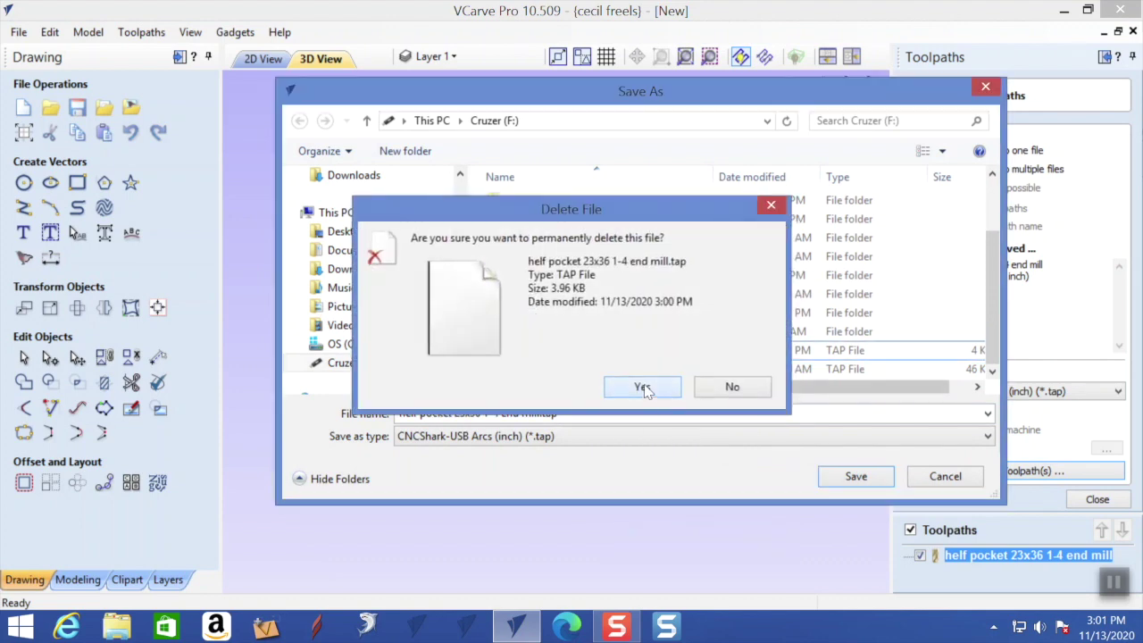
click(643, 387)
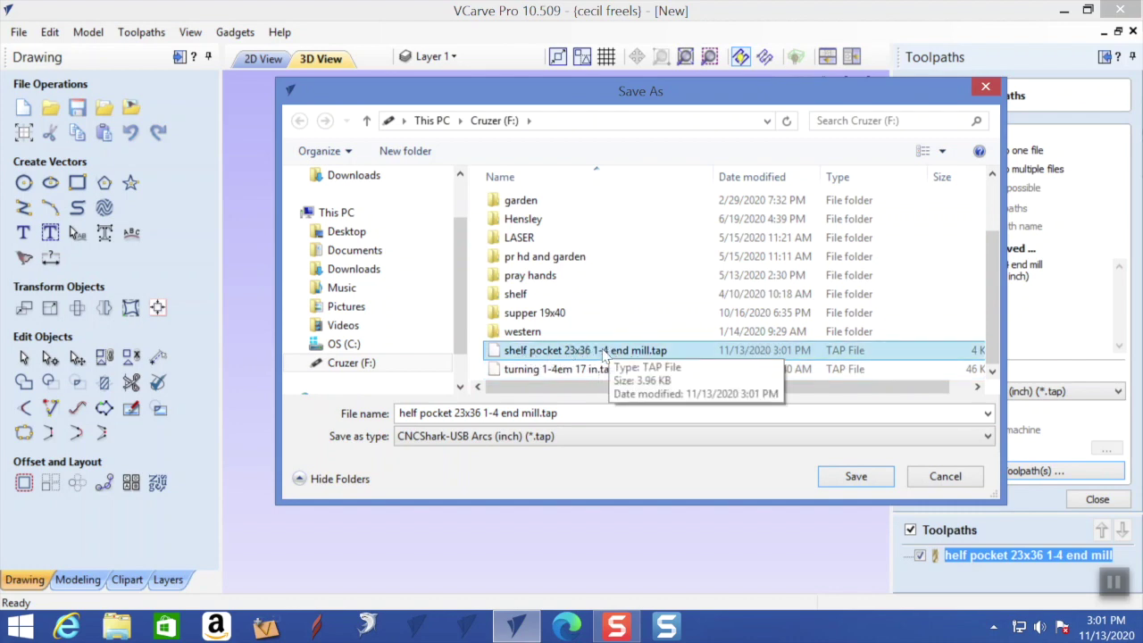
click(873, 479)
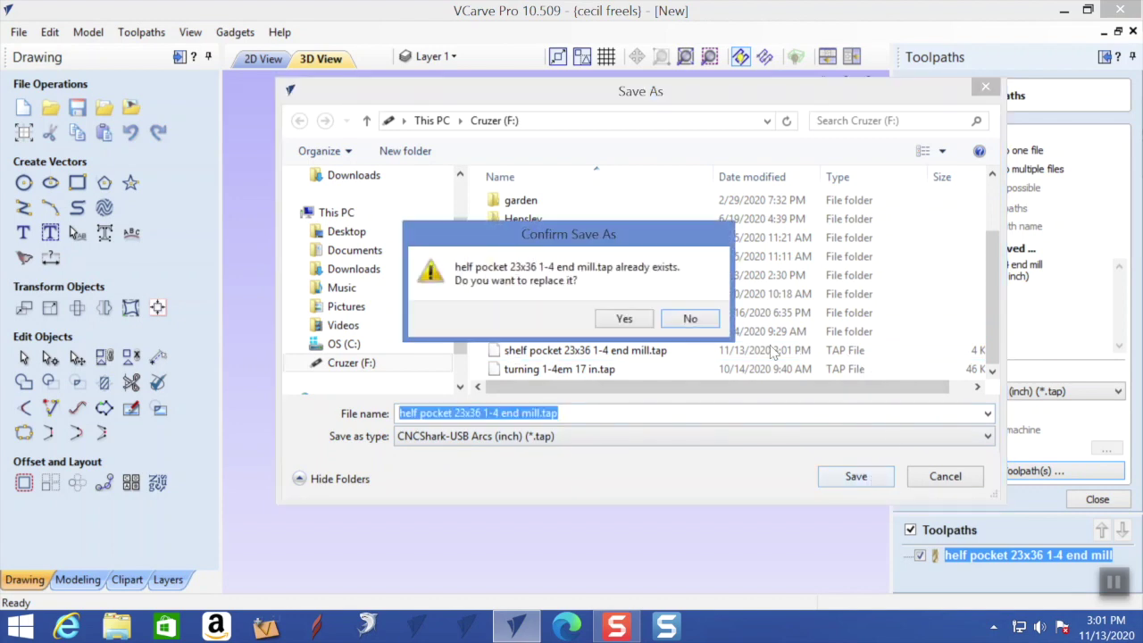
click(690, 319)
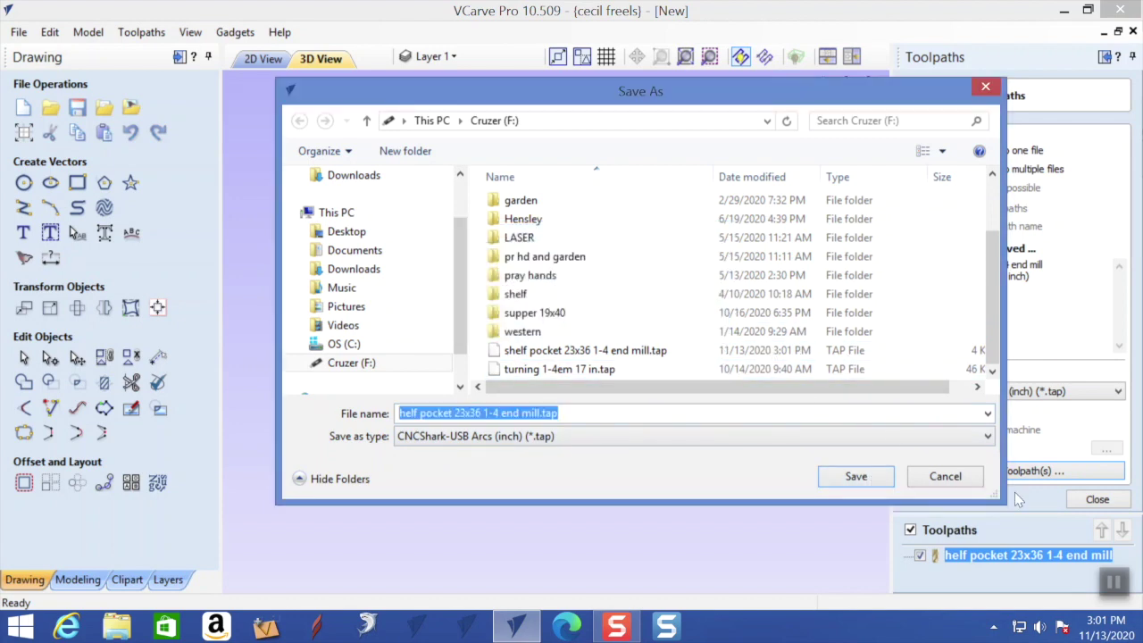
click(944, 475)
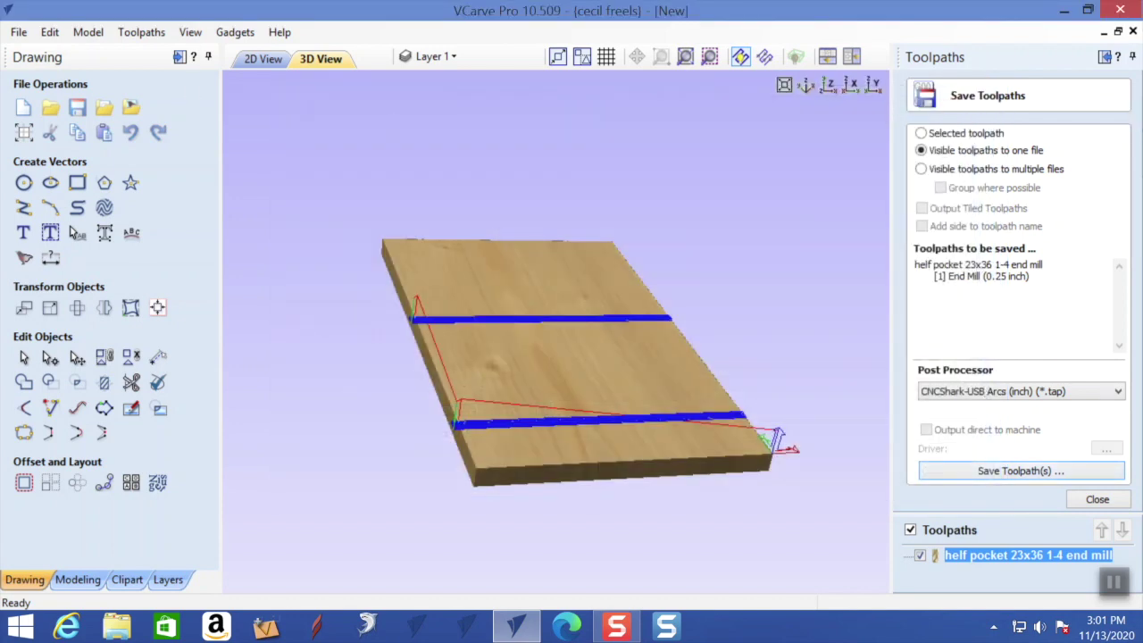